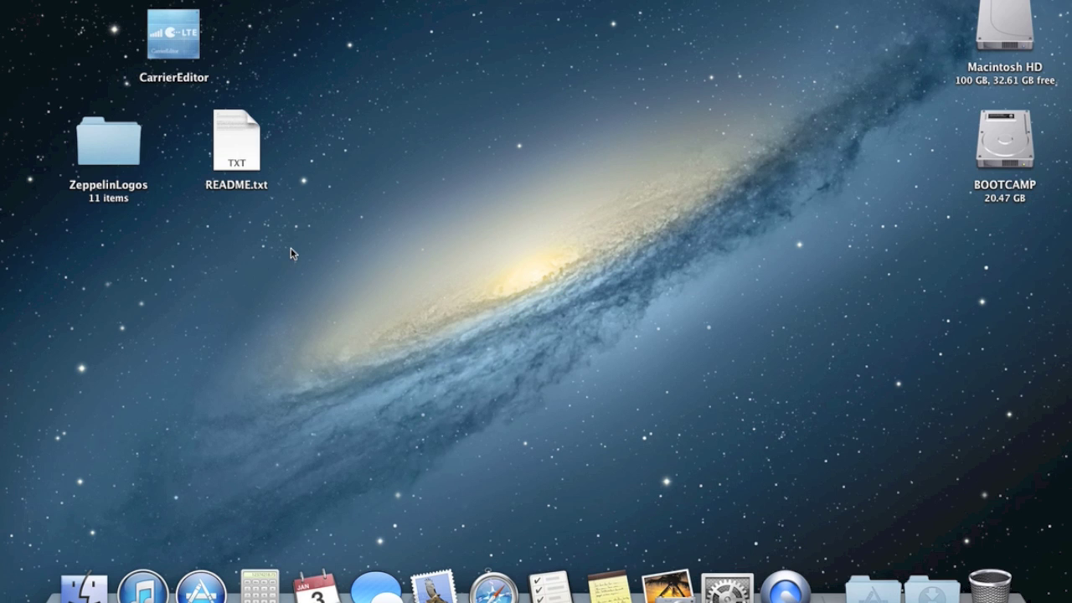
Preview the desktop README, then browse the ZeppelinLogos folder and close it
{"action": "left_click", "coordinate": [231, 147]}
{"action": "key", "text": "space"}
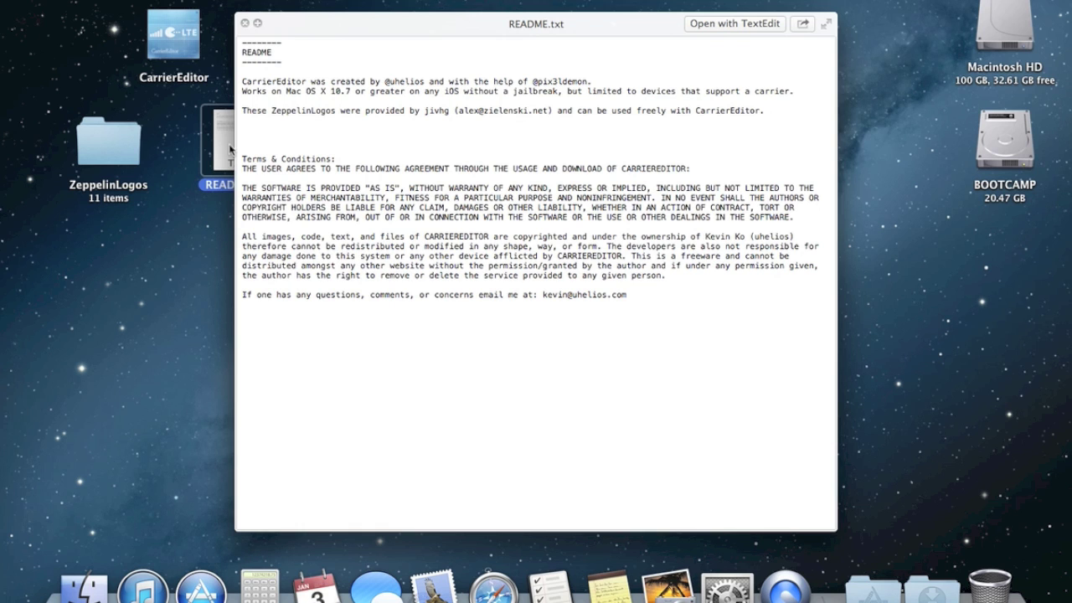
{"action": "key", "text": "space"}
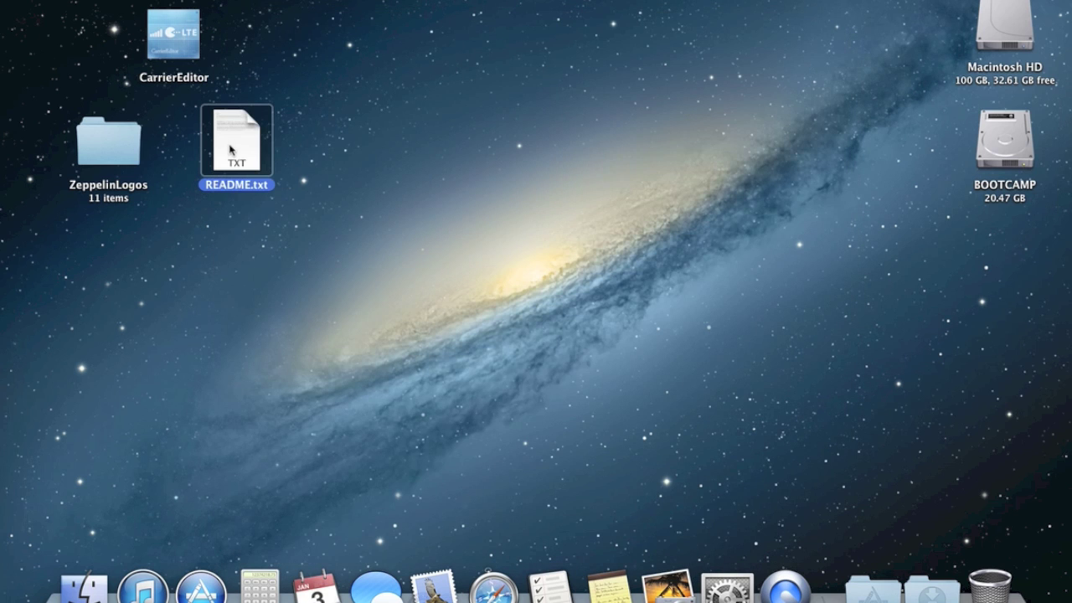
{"action": "left_click", "coordinate": [181, 152]}
{"action": "double_click", "coordinate": [118, 158]}
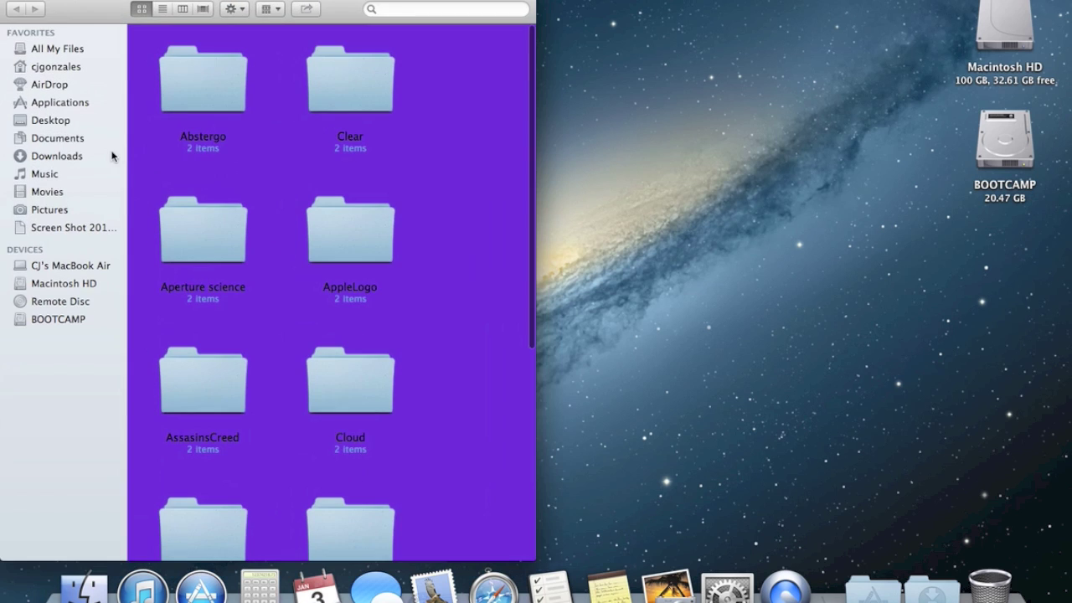
{"action": "scroll", "coordinate": [473, 262], "scroll_direction": "down", "scroll_amount": 8}
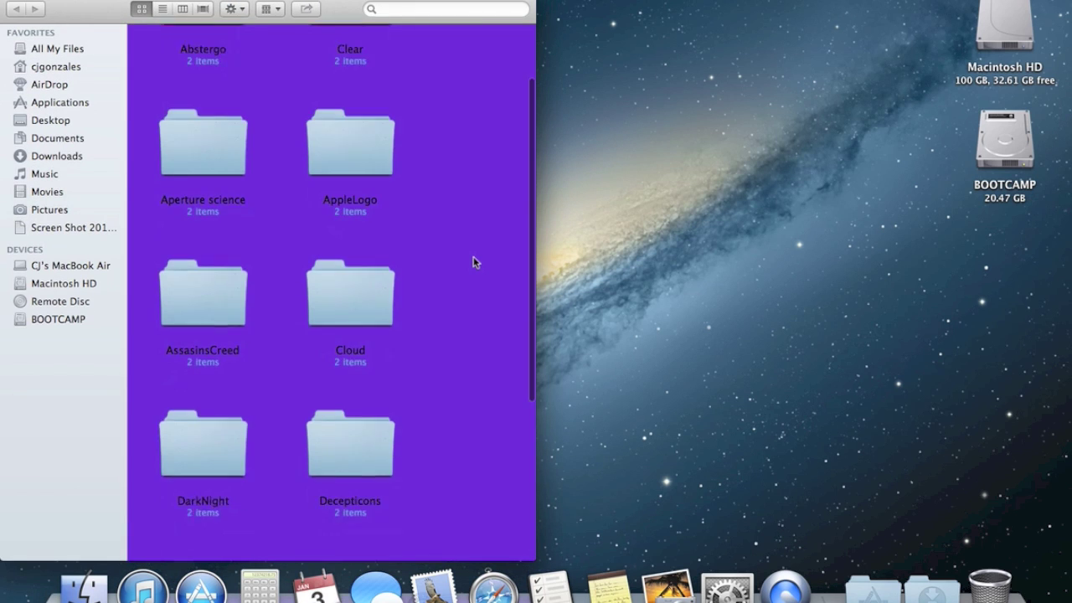
{"action": "scroll", "coordinate": [473, 262], "scroll_direction": "up", "scroll_amount": 8}
{"action": "left_click", "coordinate": [331, 84]}
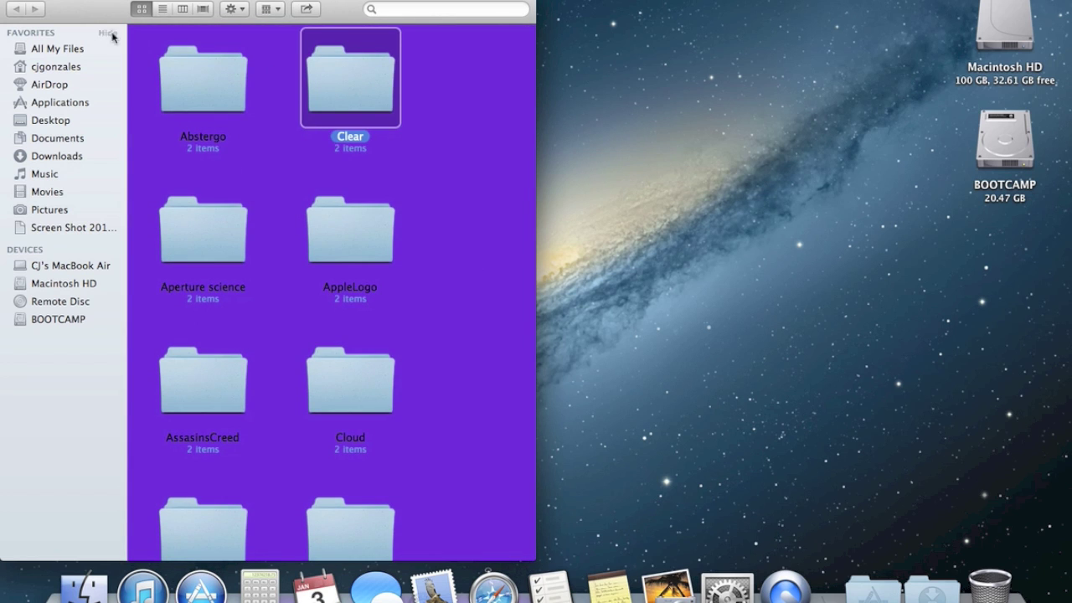
{"action": "key", "text": "super+w"}
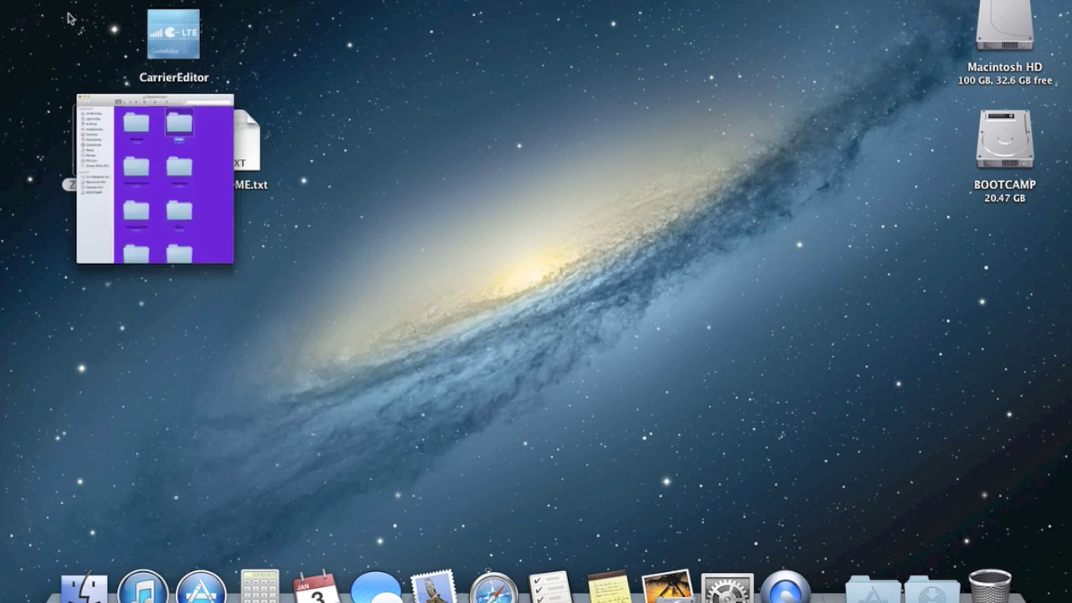
Launch CarrierEditor and enter 13.0 as the carrier version number
{"action": "left_click", "coordinate": [186, 34]}
{"action": "double_click", "coordinate": [186, 33]}
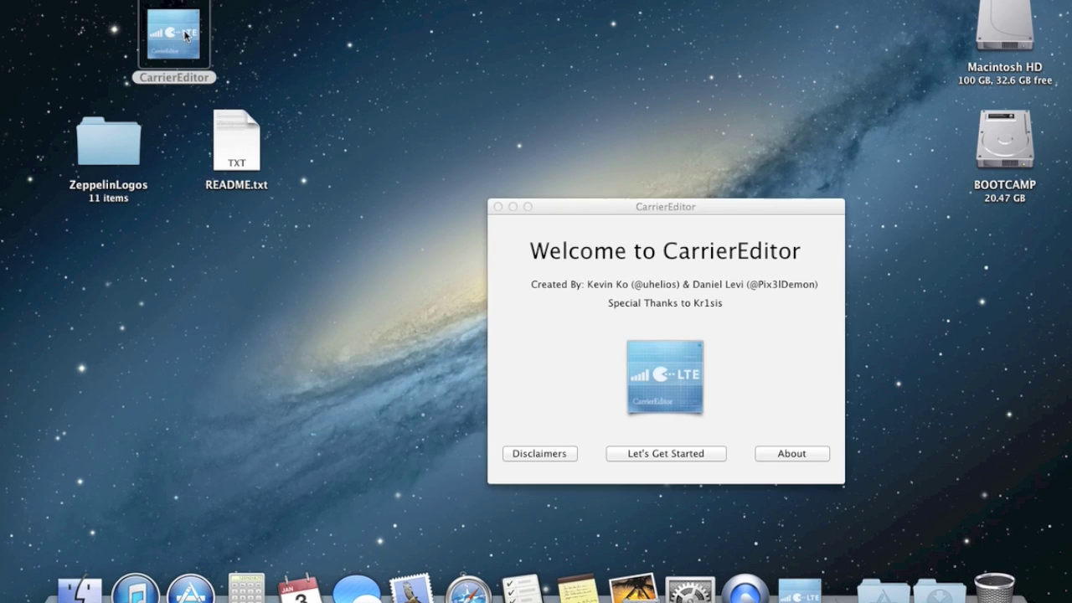
{"action": "left_click", "coordinate": [644, 460]}
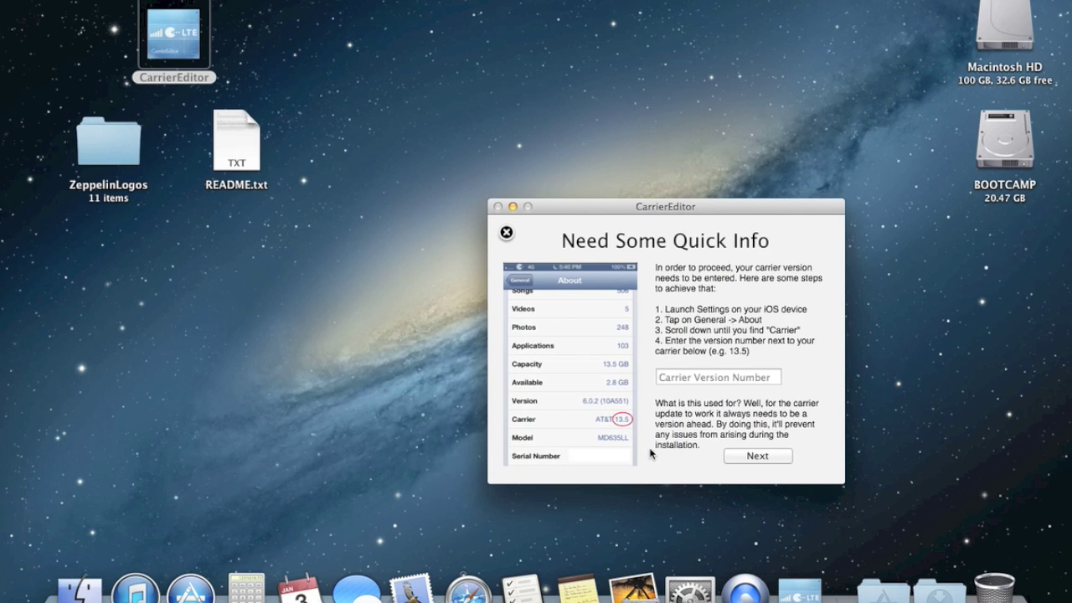
{"action": "left_click", "coordinate": [692, 376]}
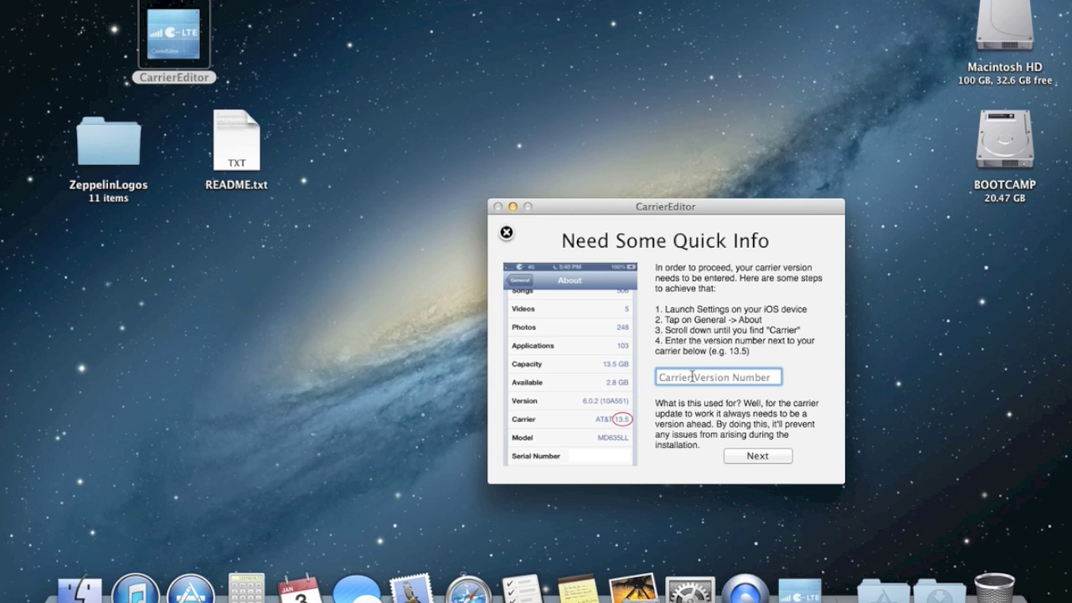
{"action": "type", "text": "13.0"}
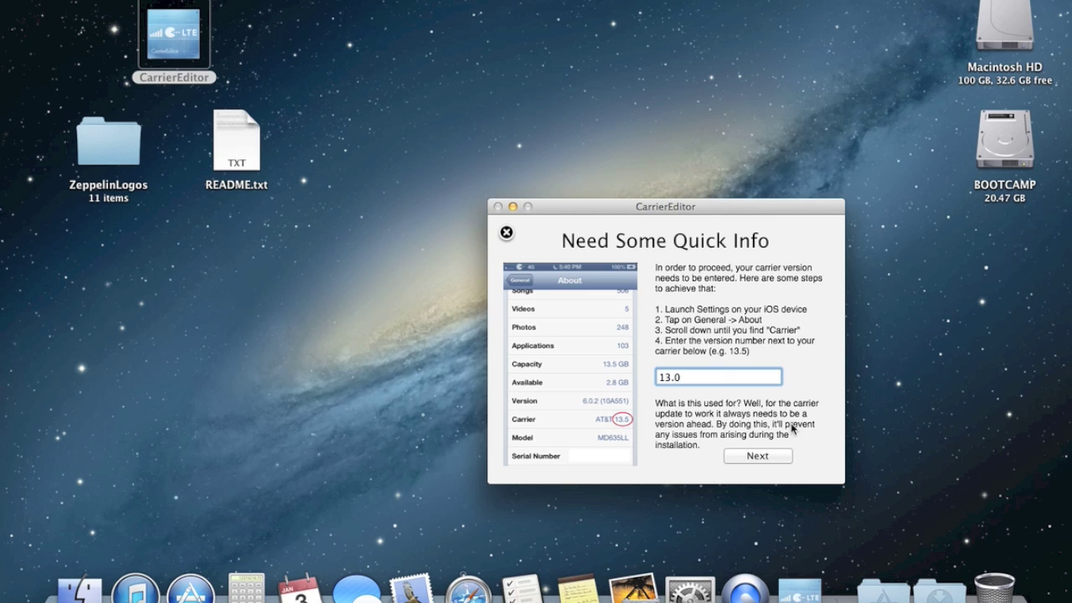
{"action": "left_click", "coordinate": [763, 457]}
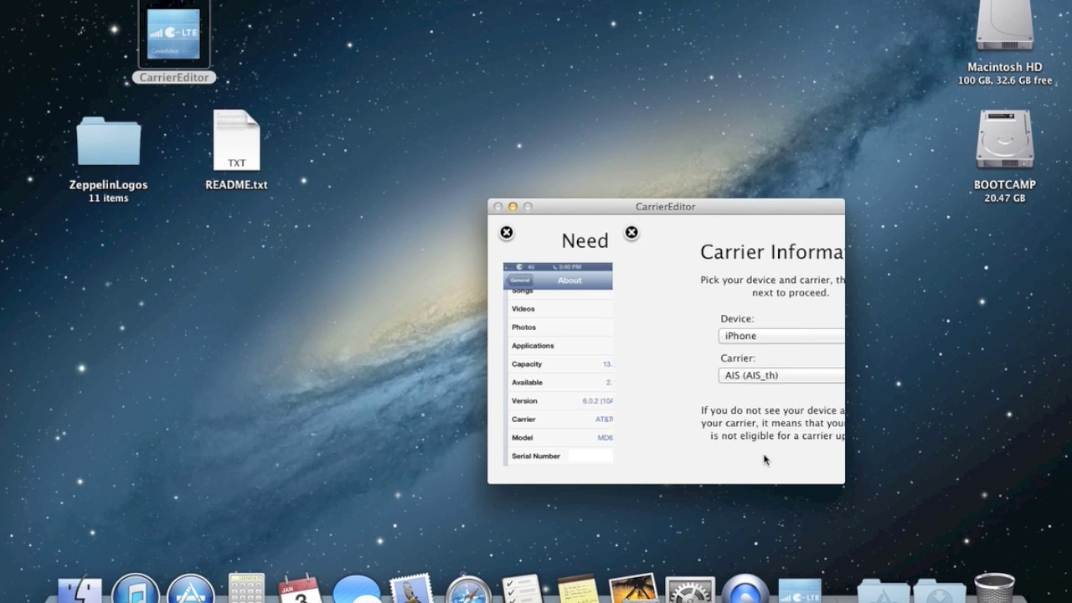
Keep iPhone as the device and choose AT&T (ATT_US) as the carrier
{"action": "left_click", "coordinate": [706, 342]}
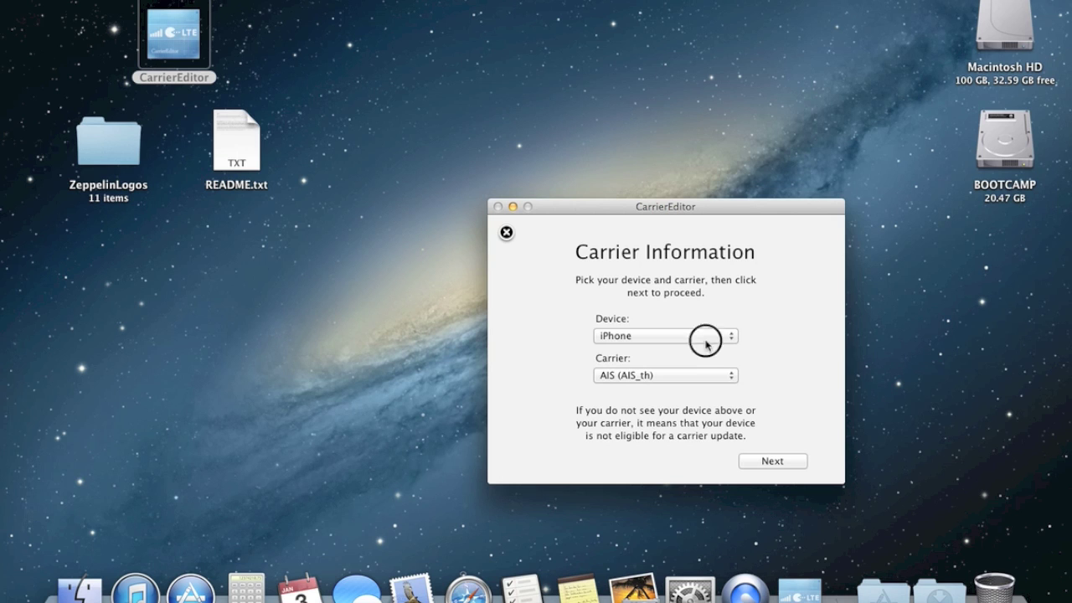
{"action": "left_click", "coordinate": [705, 339]}
{"action": "left_click", "coordinate": [692, 377]}
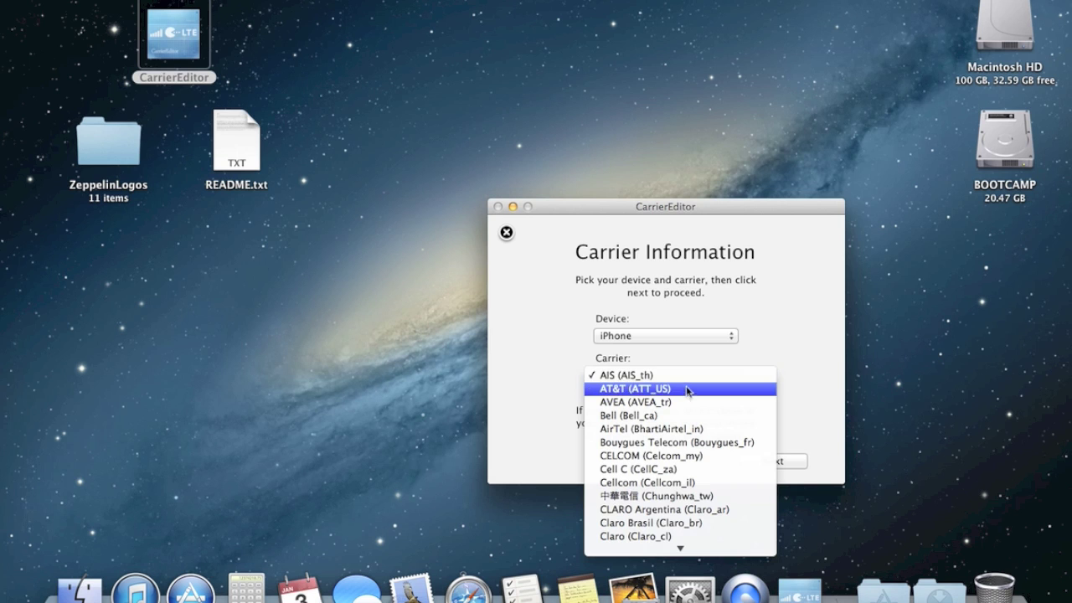
{"action": "left_click", "coordinate": [687, 390]}
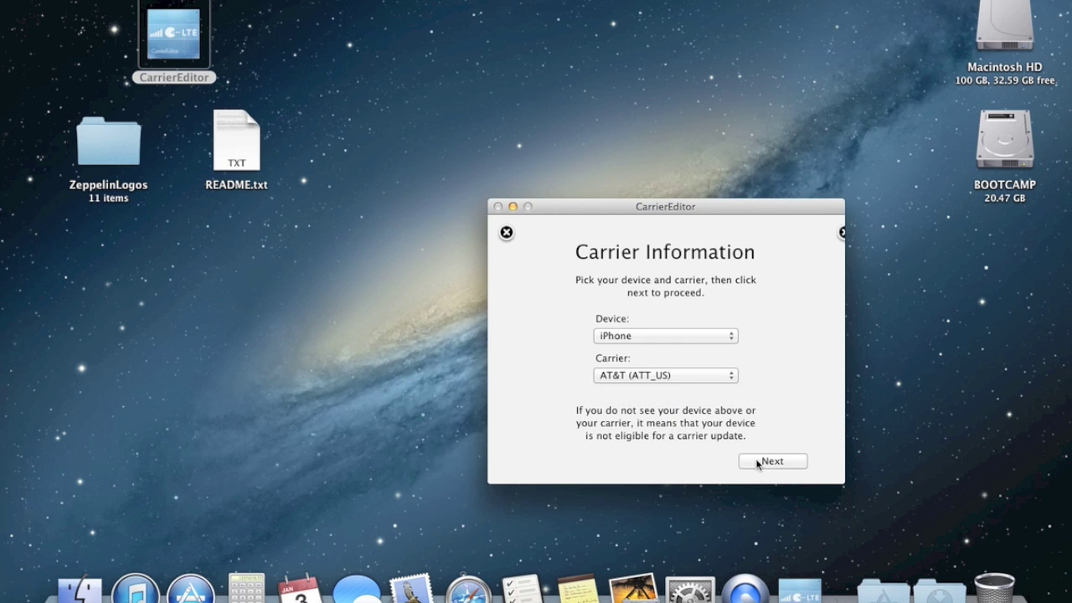
Advance to the image customization step and open ZeppelinLogos > Cloud in Finder
{"action": "left_click", "coordinate": [757, 463]}
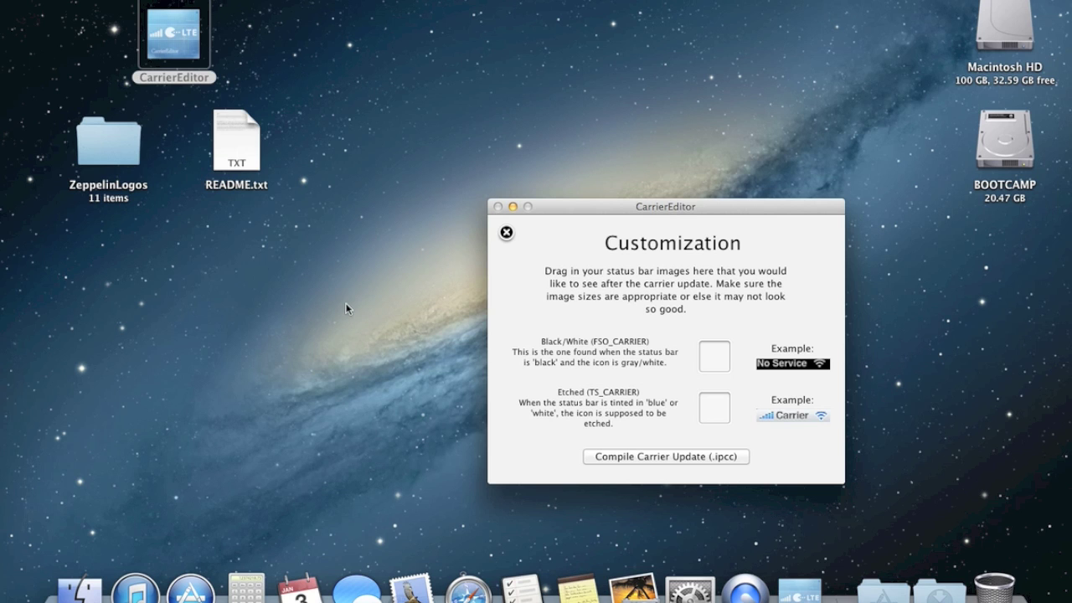
{"action": "left_click", "coordinate": [107, 164]}
{"action": "double_click", "coordinate": [107, 164]}
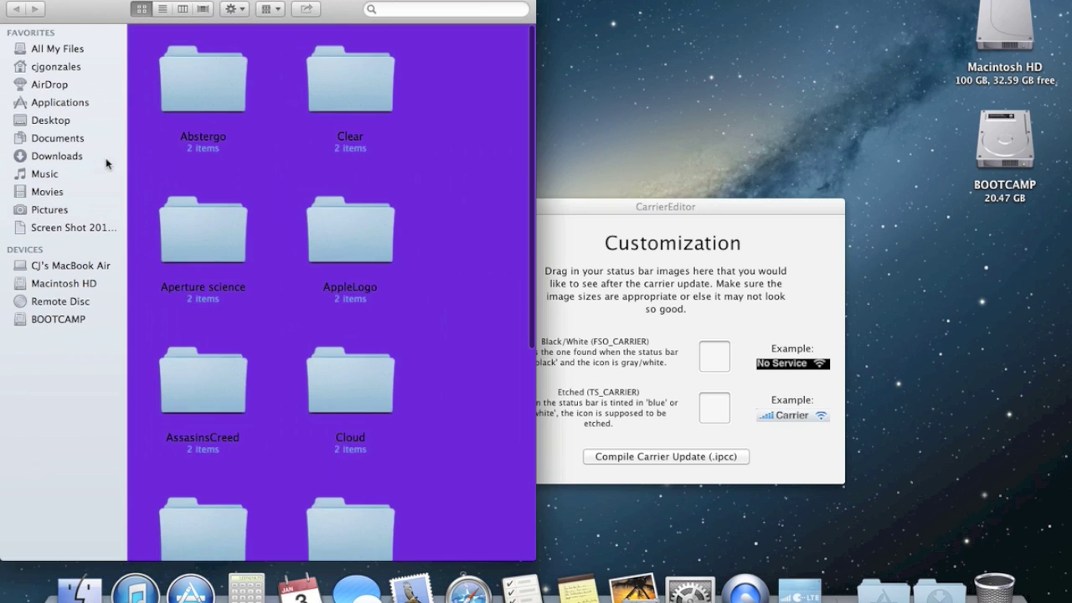
{"action": "scroll", "coordinate": [328, 222], "scroll_direction": "up", "scroll_amount": 2}
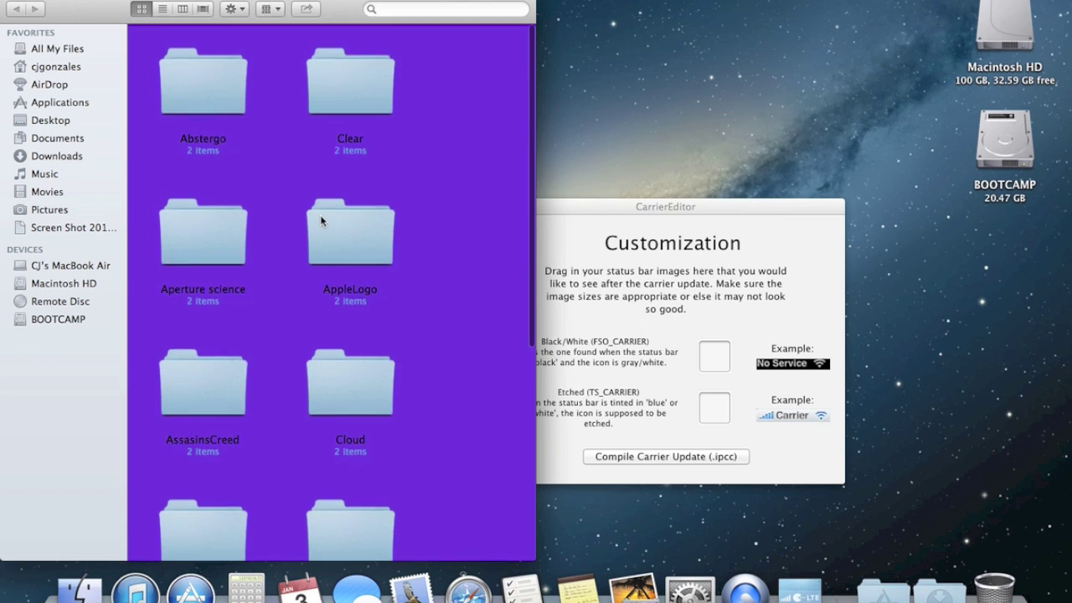
{"action": "double_click", "coordinate": [356, 383]}
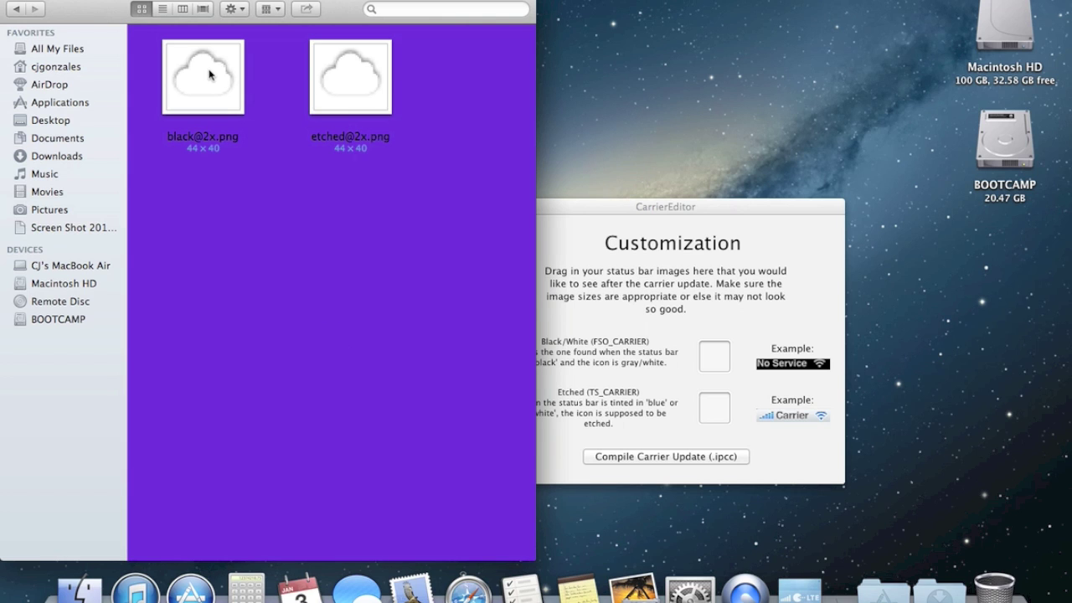
{"action": "left_click", "coordinate": [659, 314]}
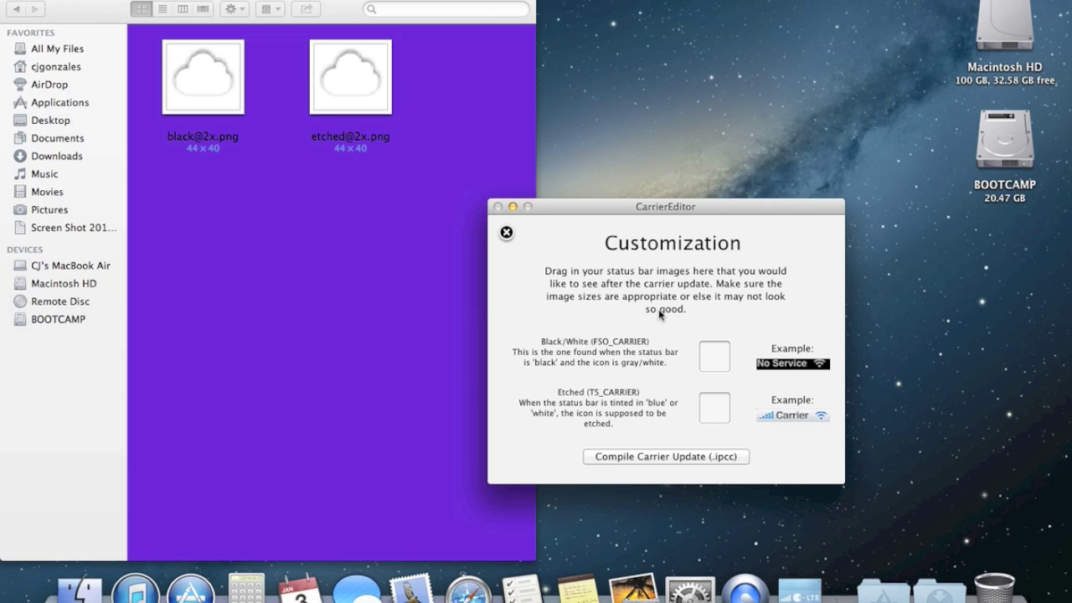
{"action": "mouse_move", "coordinate": [198, 77]}
{"action": "left_mouse_down"}
{"action": "mouse_move", "coordinate": [542, 286]}
{"action": "mouse_move", "coordinate": [708, 351]}
{"action": "left_mouse_up"}
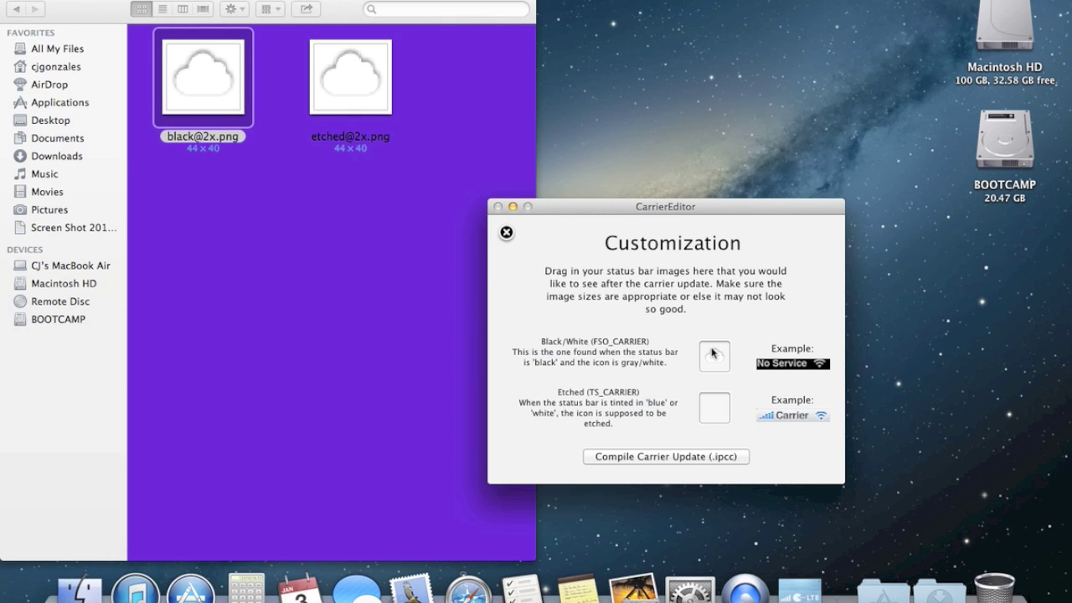
{"action": "left_click", "coordinate": [355, 64]}
{"action": "mouse_move", "coordinate": [355, 65]}
{"action": "left_mouse_down"}
{"action": "mouse_move", "coordinate": [729, 376]}
{"action": "mouse_move", "coordinate": [719, 404]}
{"action": "left_mouse_up"}
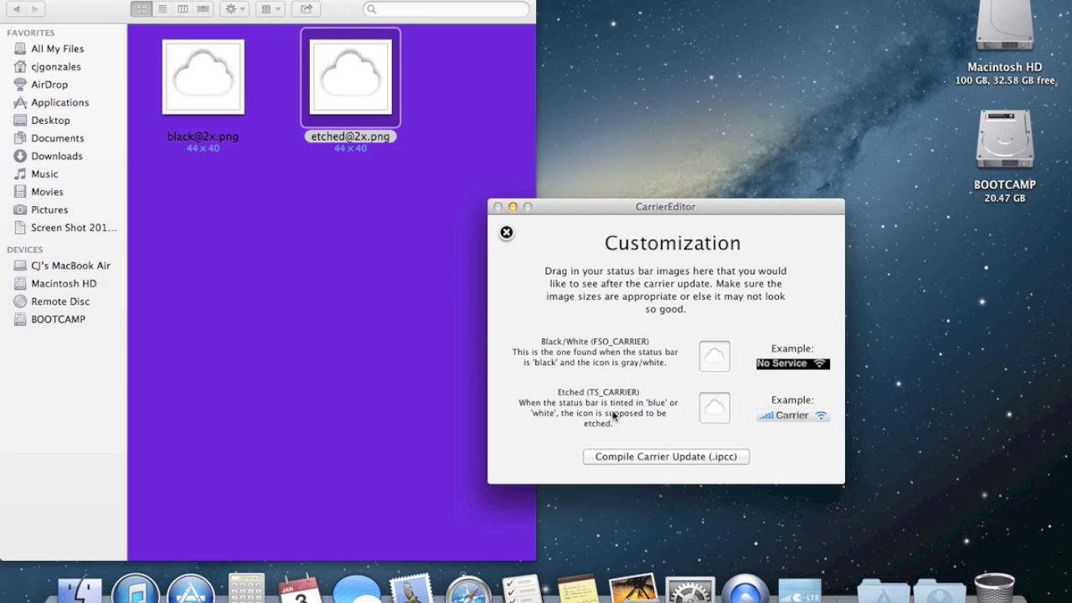
Compile the carrier update, quit CarrierEditor and close the logos window
{"action": "left_click", "coordinate": [652, 461]}
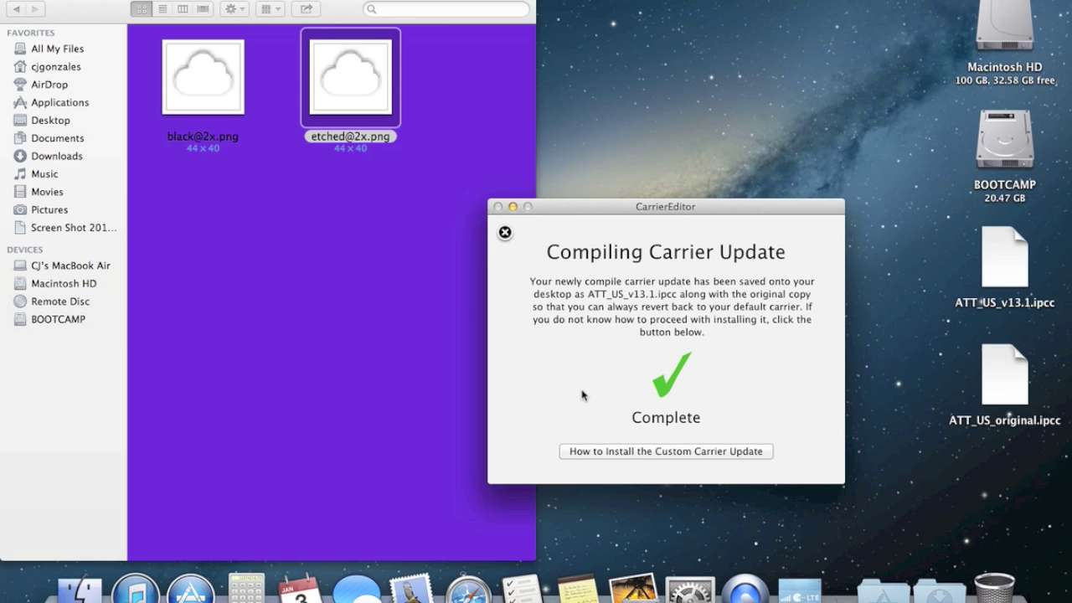
{"action": "key", "text": "super+q"}
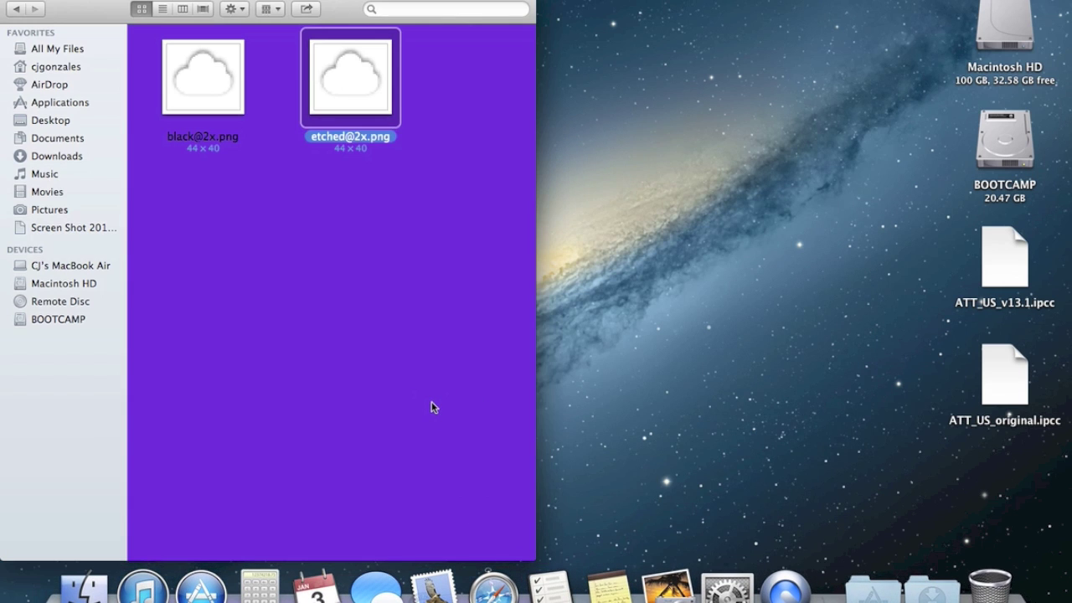
{"action": "key", "text": "super+w"}
Check ATT_US_original.ipcc and ATT_US_v13.1.ipcc on the desktop, then launch iTunes
{"action": "left_click", "coordinate": [901, 427]}
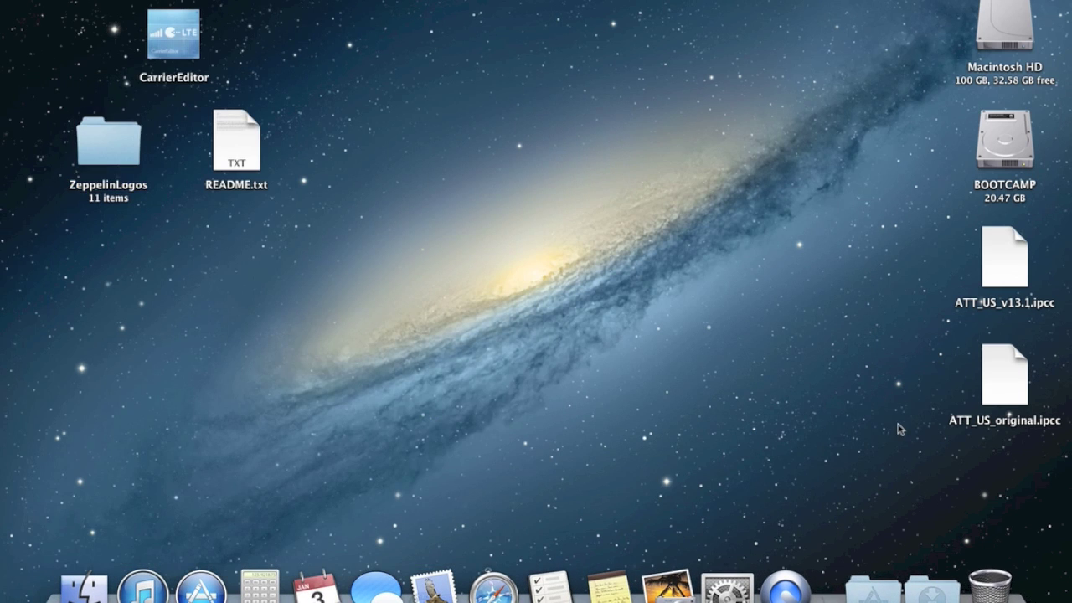
{"action": "left_click", "coordinate": [989, 407]}
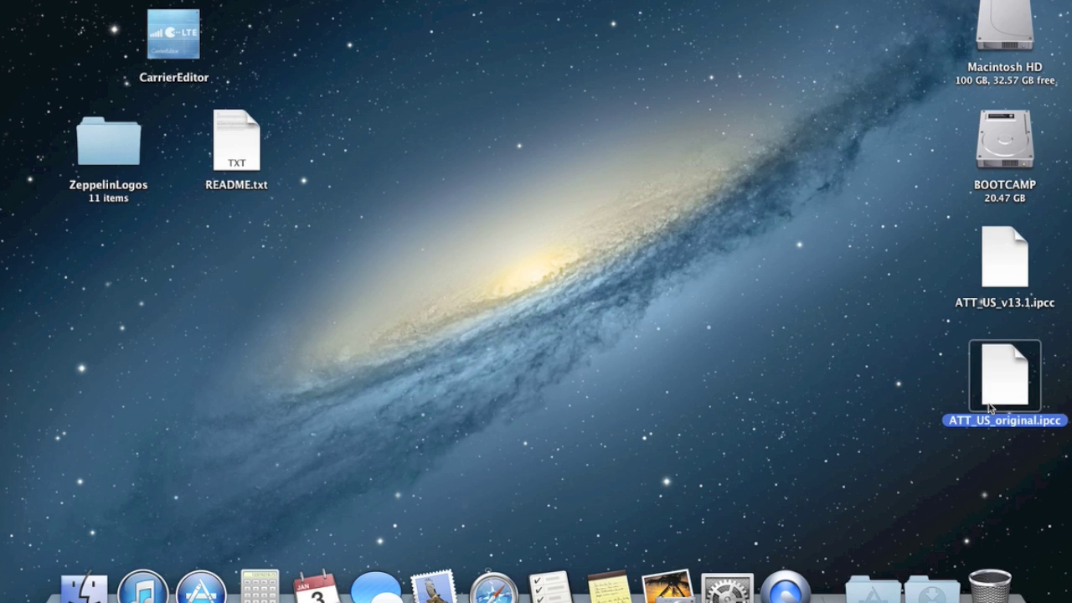
{"action": "left_click", "coordinate": [994, 260]}
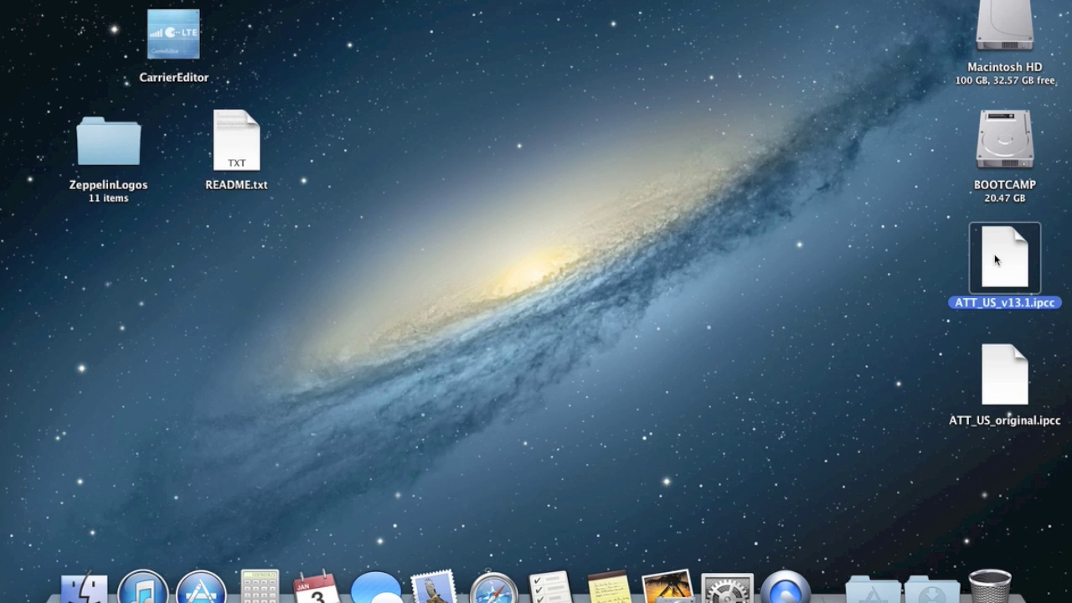
{"action": "left_click", "coordinate": [132, 584]}
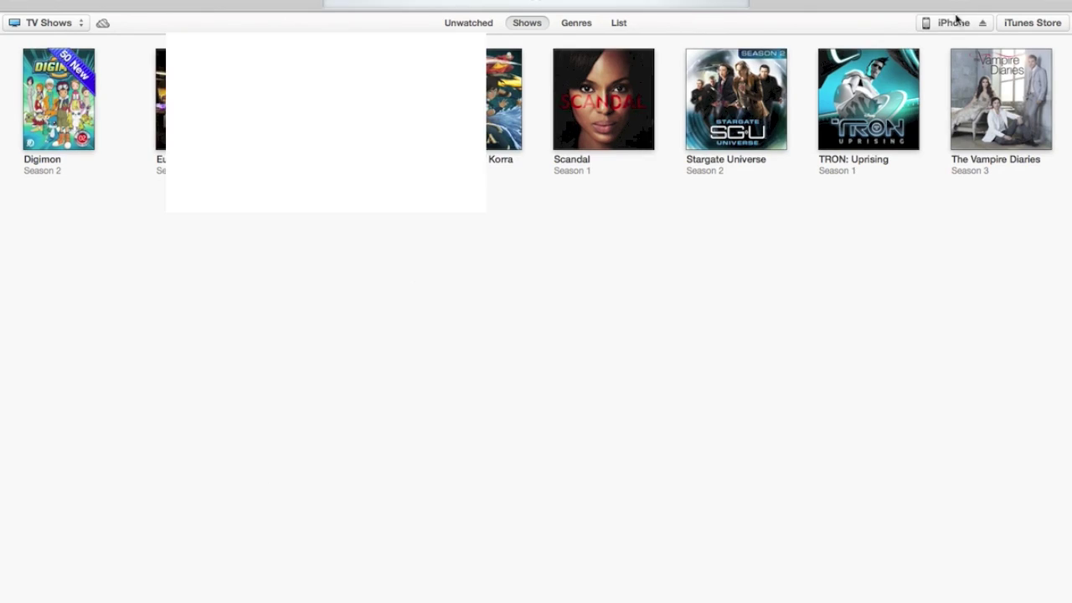
From the iPhone 5 Summary page, install the 83 KB .ipcc carrier file
{"action": "left_click", "coordinate": [954, 20]}
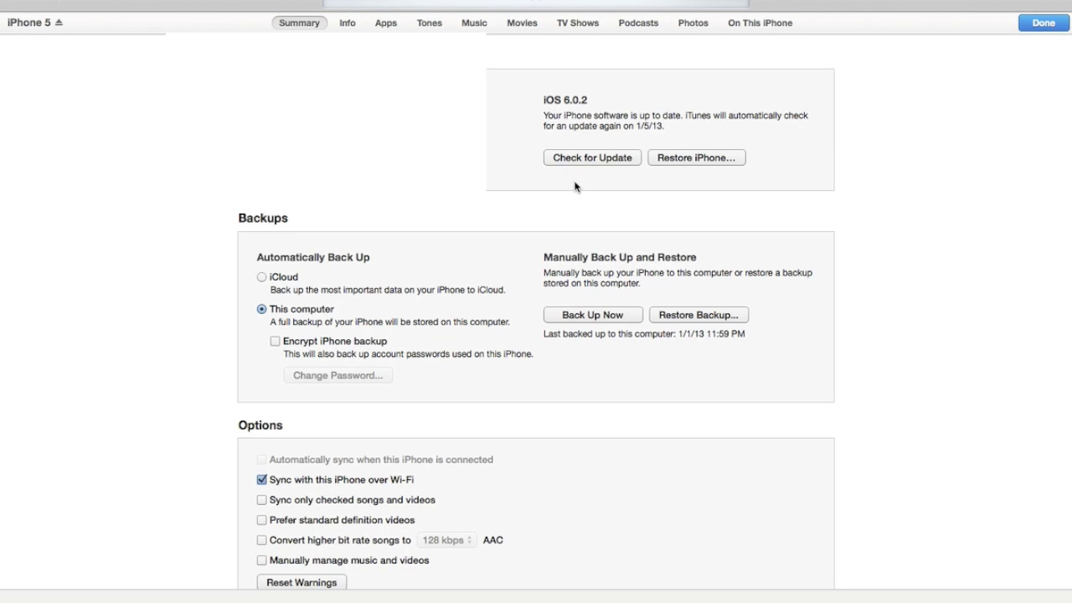
{"action": "left_click", "coordinate": [582, 159], "text": "alt"}
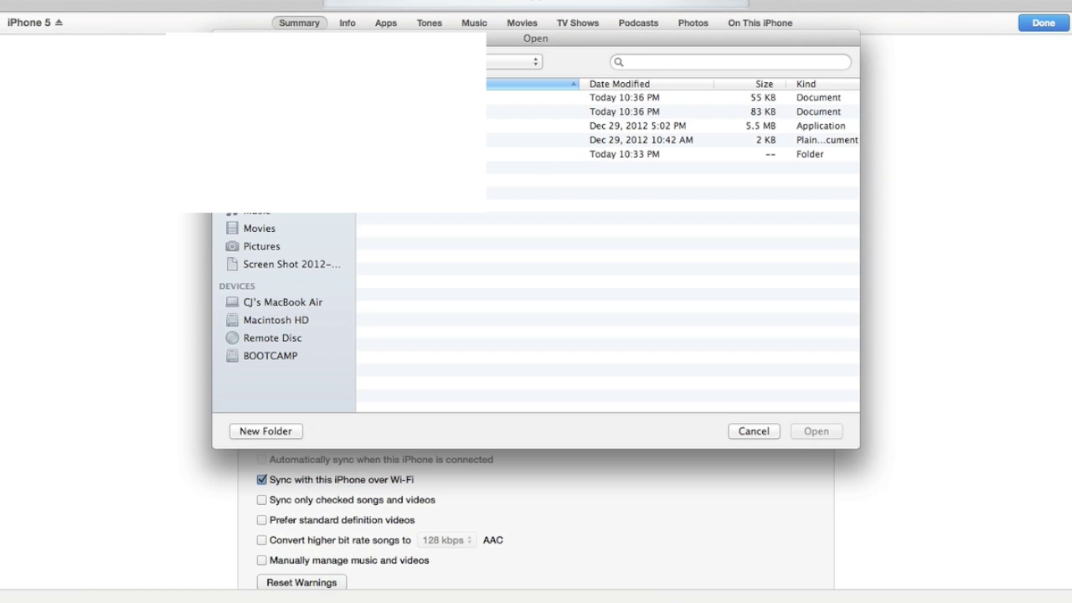
{"action": "left_click", "coordinate": [628, 111]}
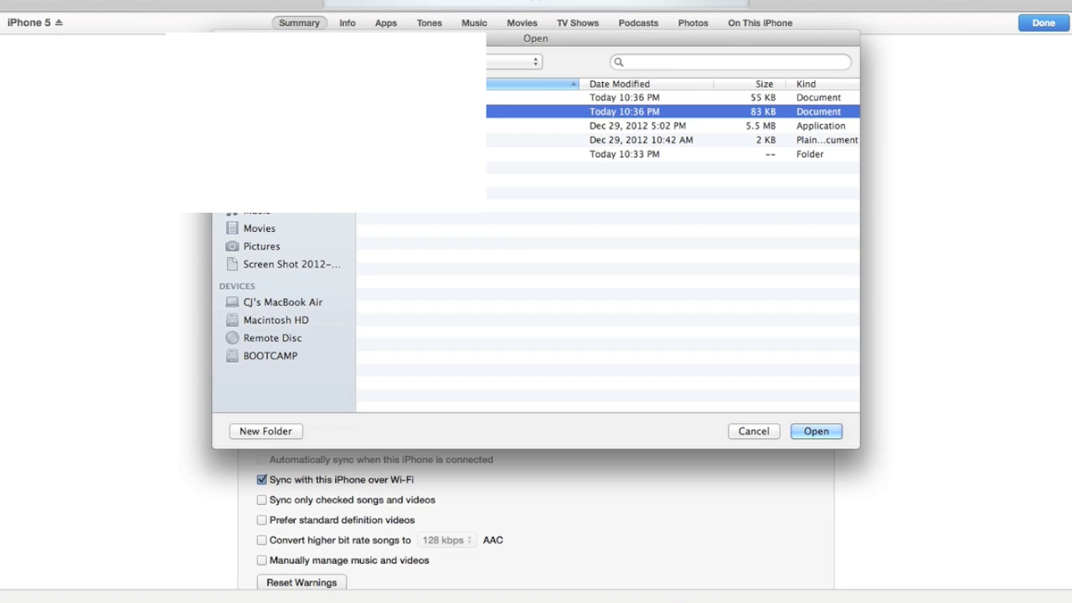
{"action": "left_click", "coordinate": [812, 431]}
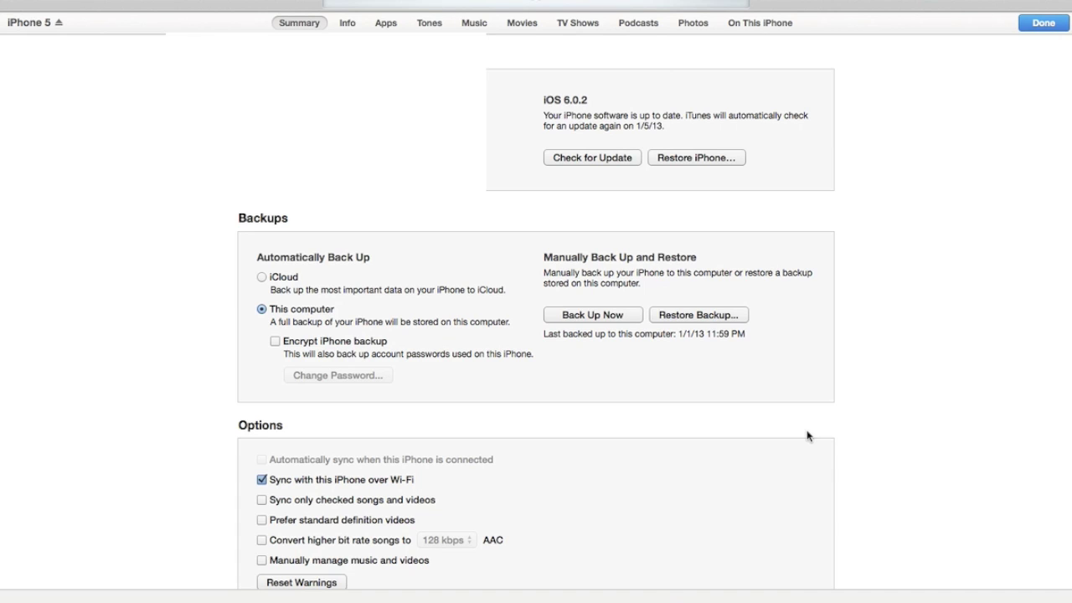
After the carrier update finishes, switch to the desktop Space holding the ATT_US files
{"action": "key", "text": "ctrl+Left"}
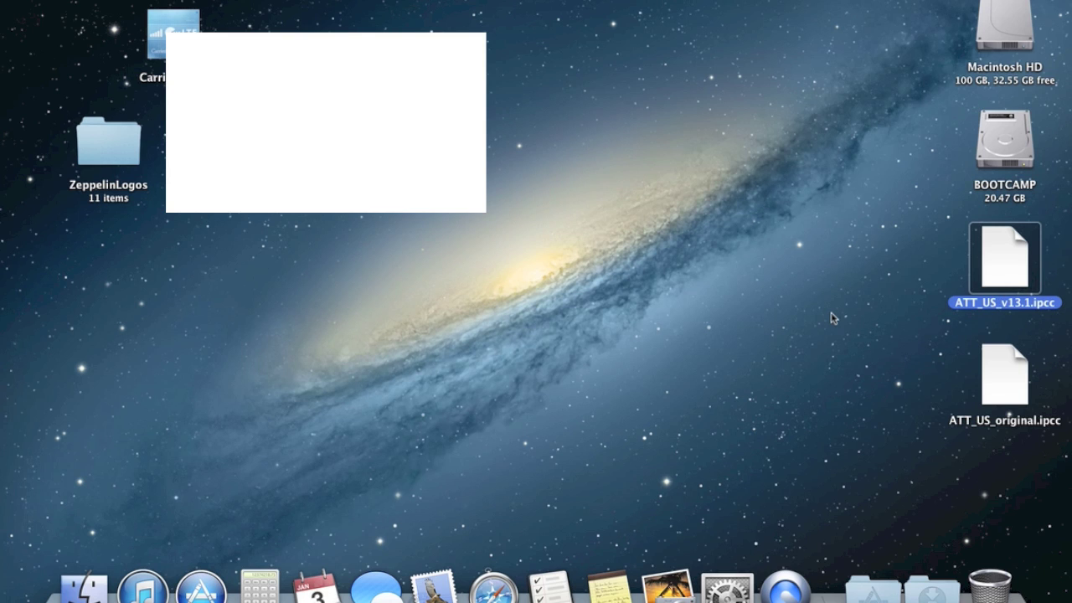
Back in iTunes, install the 55 KB .ipcc carrier file on the iPhone 5
{"action": "key", "text": "ctrl+Right"}
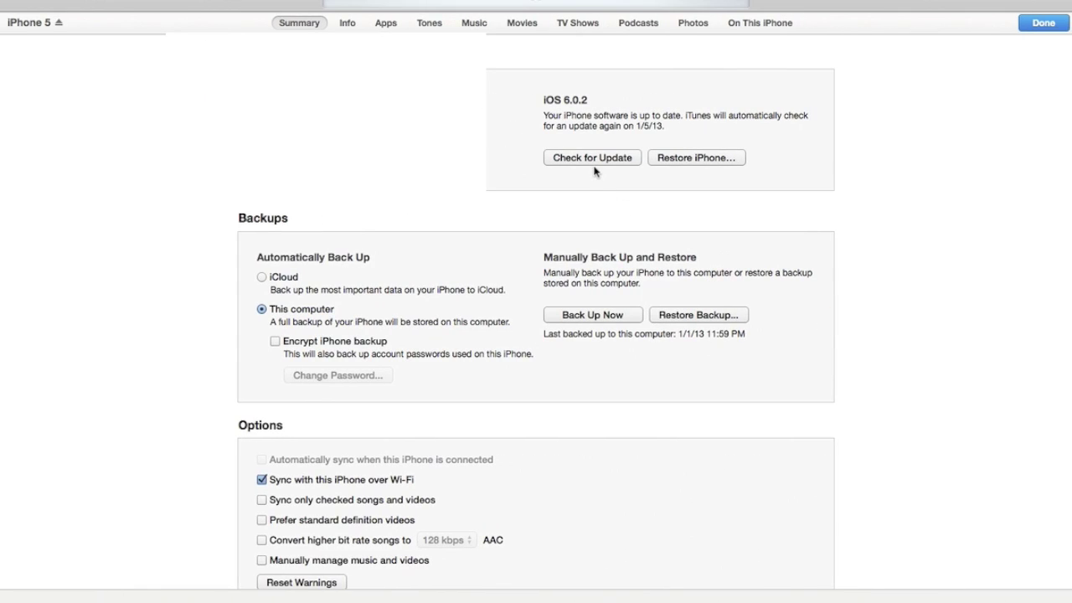
{"action": "left_click", "coordinate": [594, 159], "text": "alt"}
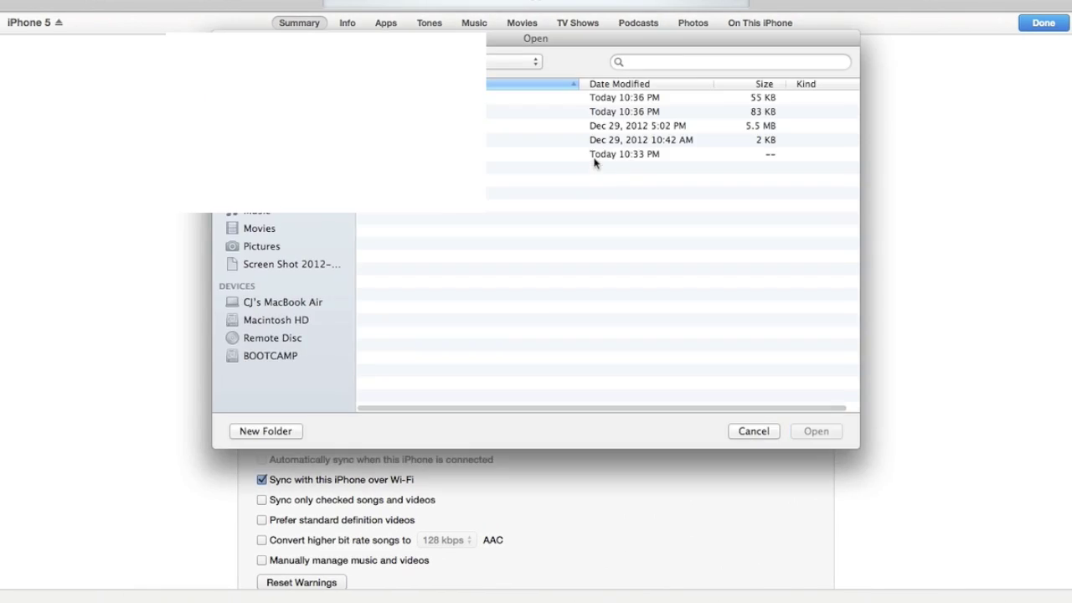
{"action": "left_click", "coordinate": [535, 97]}
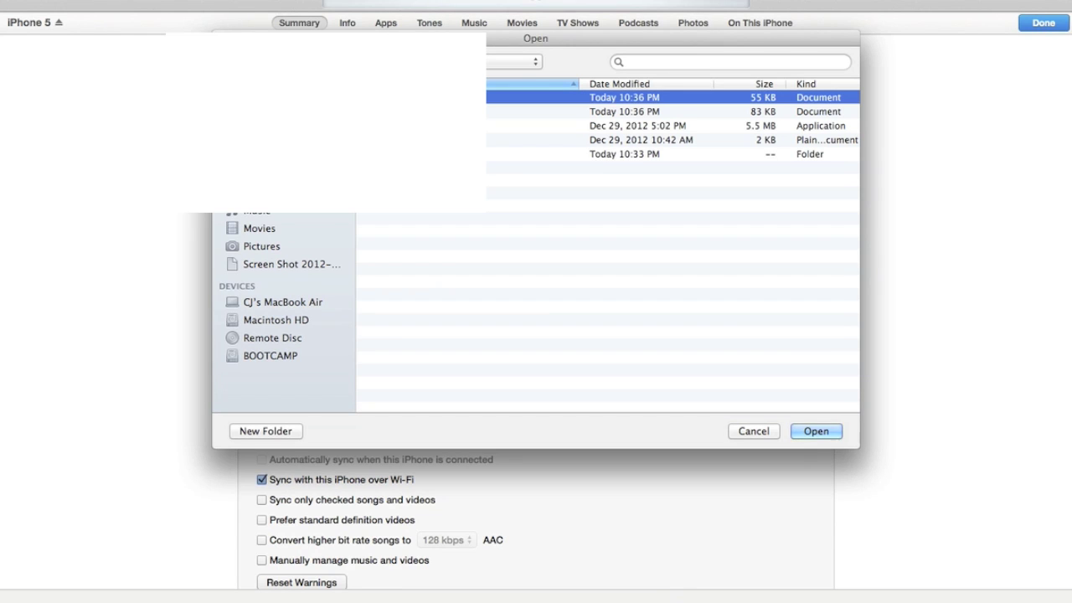
{"action": "key", "text": "Return"}
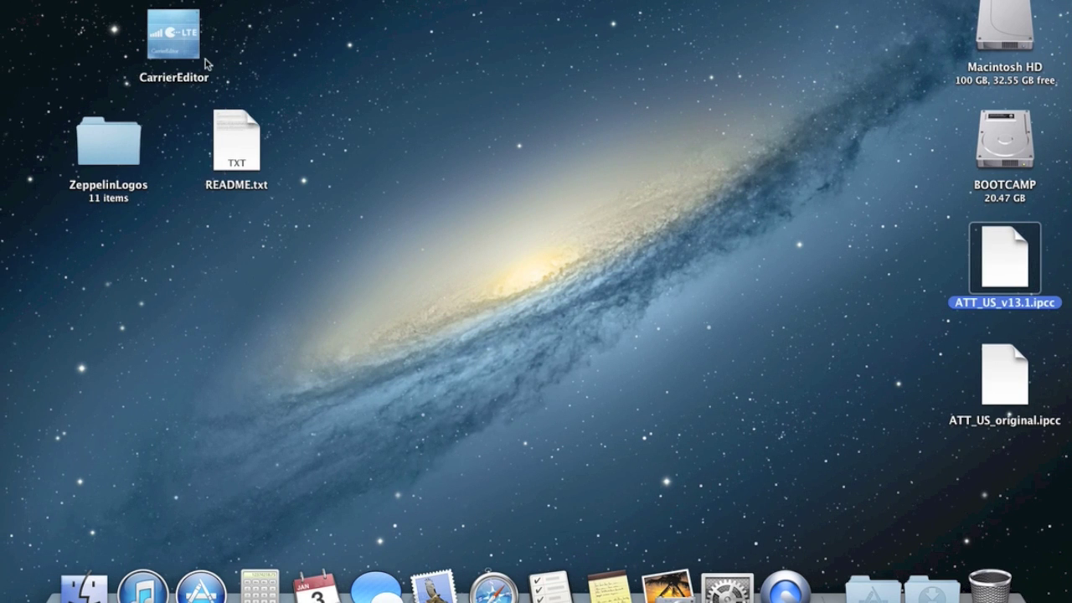
Relaunch CarrierEditor and enter 13.1 as the carrier version number
{"action": "double_click", "coordinate": [189, 63]}
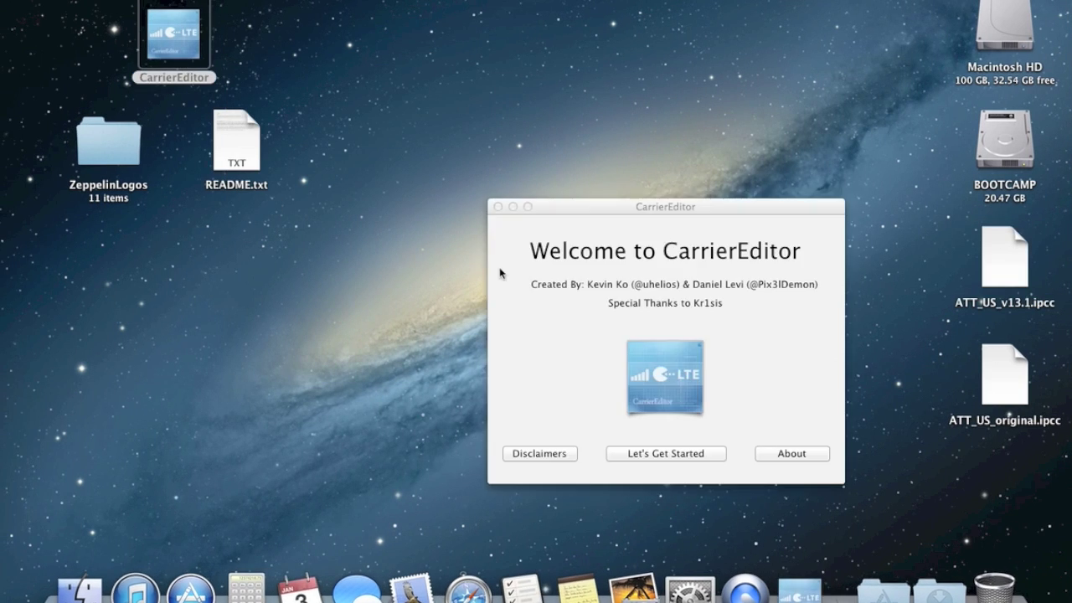
{"action": "left_click", "coordinate": [665, 452]}
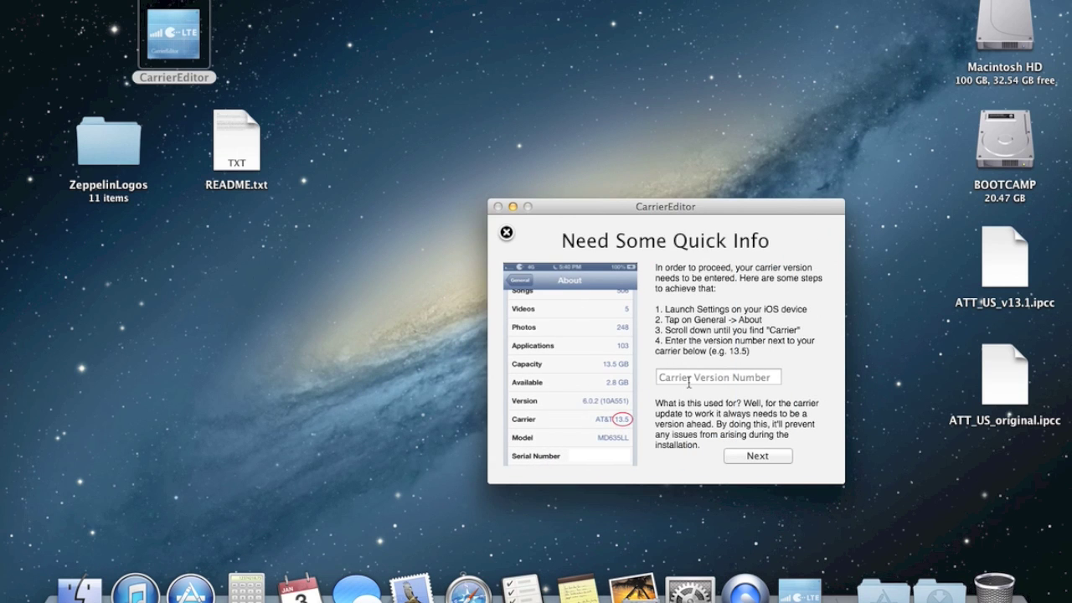
{"action": "left_click", "coordinate": [688, 381]}
{"action": "type", "text": "13."}
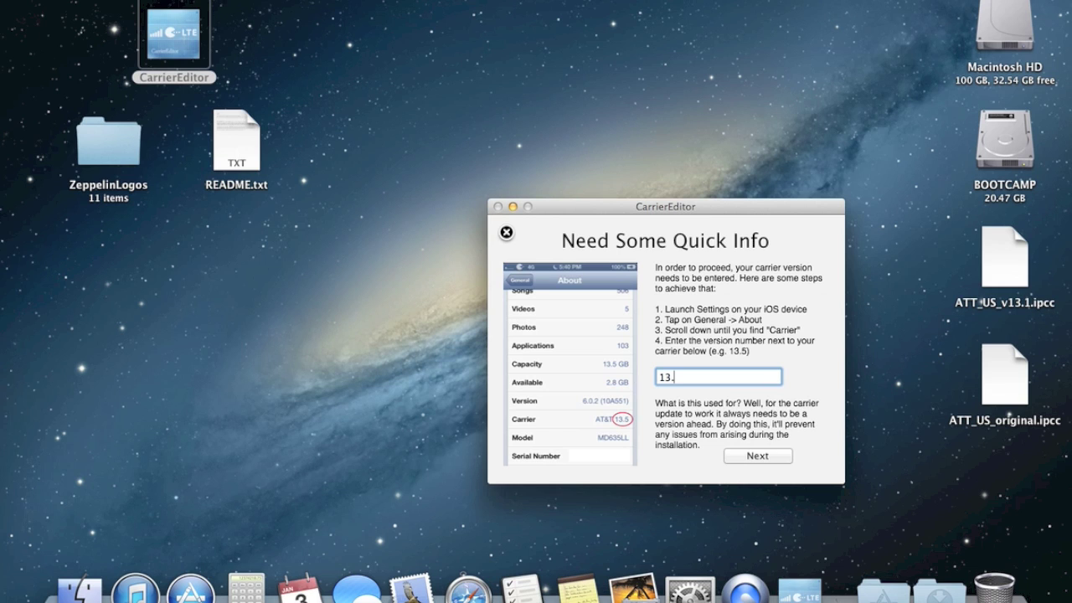
{"action": "type", "text": "2"}
{"action": "key", "text": "BackSpace"}
{"action": "type", "text": "1"}
{"action": "left_click", "coordinate": [744, 459]}
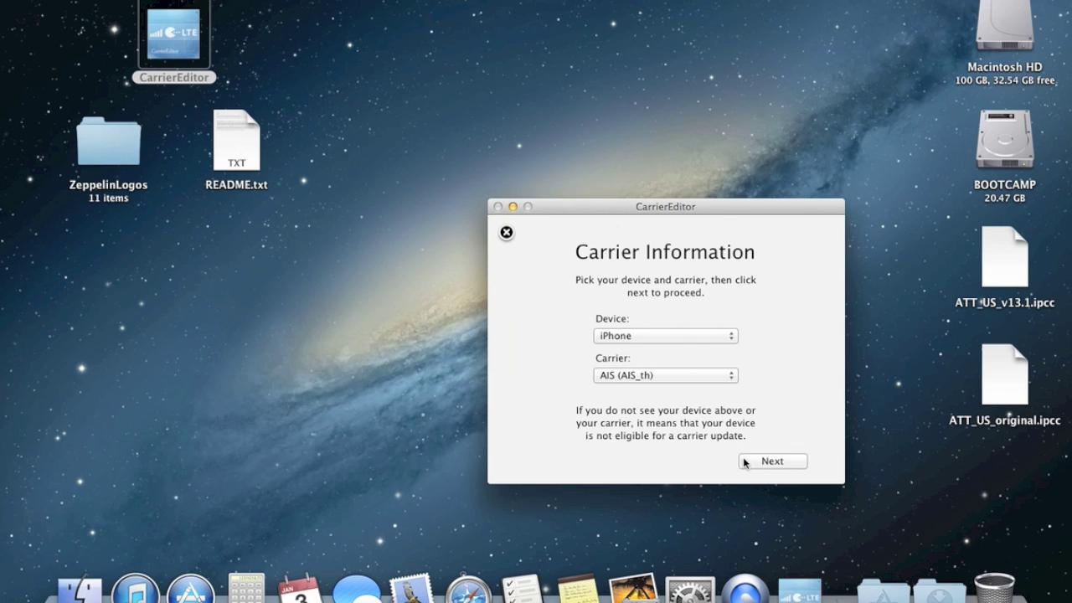
Choose AT&T (ATT_US) as the carrier and continue to the customization step
{"action": "left_click", "coordinate": [673, 376]}
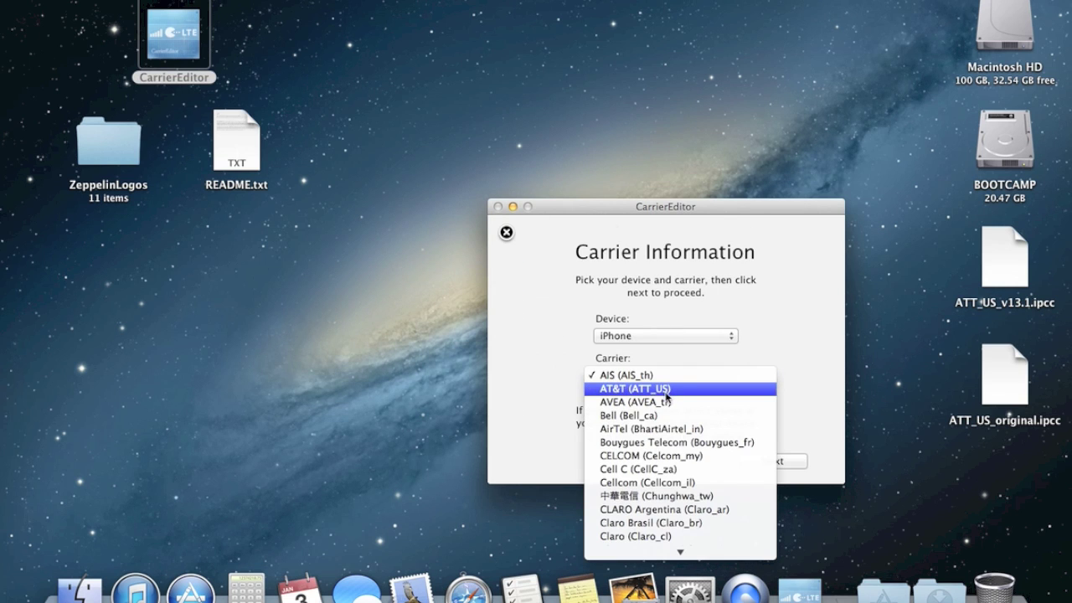
{"action": "left_click", "coordinate": [667, 395]}
{"action": "left_click", "coordinate": [772, 462]}
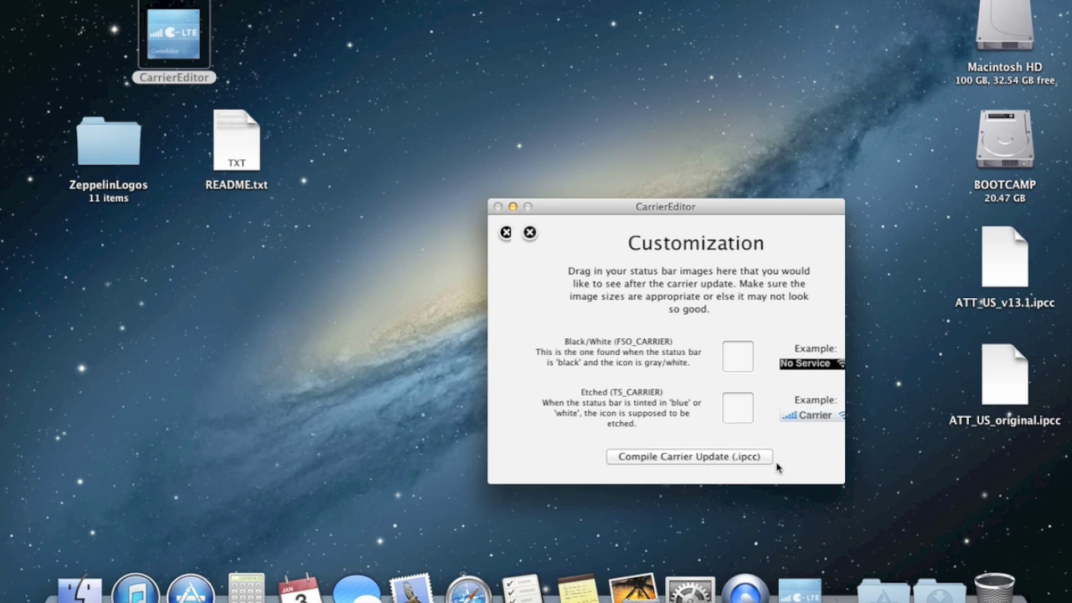
{"action": "double_click", "coordinate": [121, 127]}
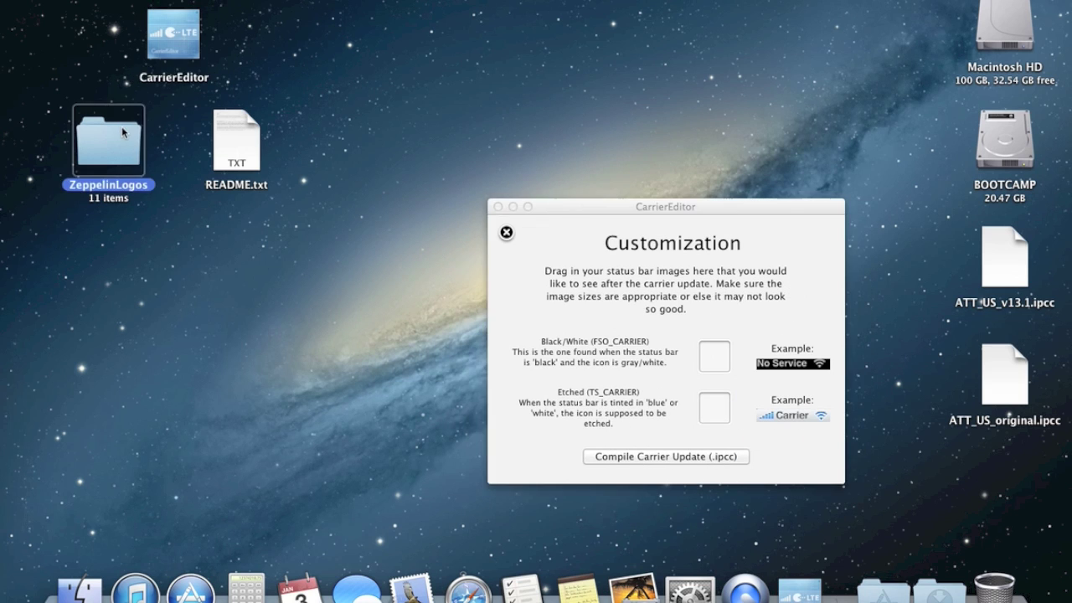
{"action": "double_click", "coordinate": [354, 113]}
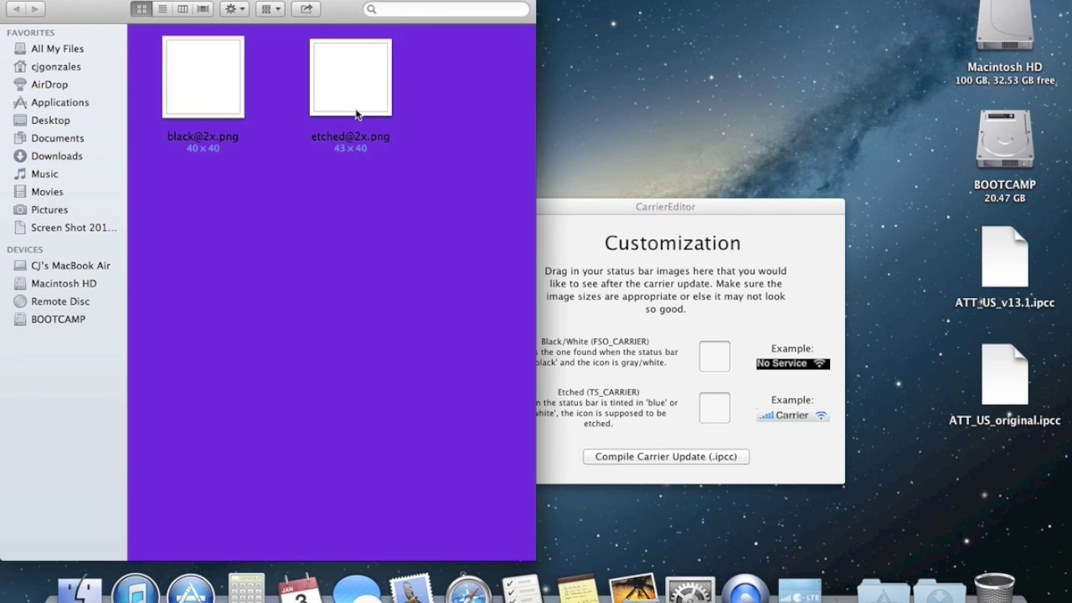
{"action": "left_click", "coordinate": [203, 92]}
{"action": "mouse_move", "coordinate": [202, 92]}
{"action": "left_mouse_down"}
{"action": "mouse_move", "coordinate": [552, 260]}
{"action": "mouse_move", "coordinate": [687, 331]}
{"action": "mouse_move", "coordinate": [712, 358]}
{"action": "left_mouse_up"}
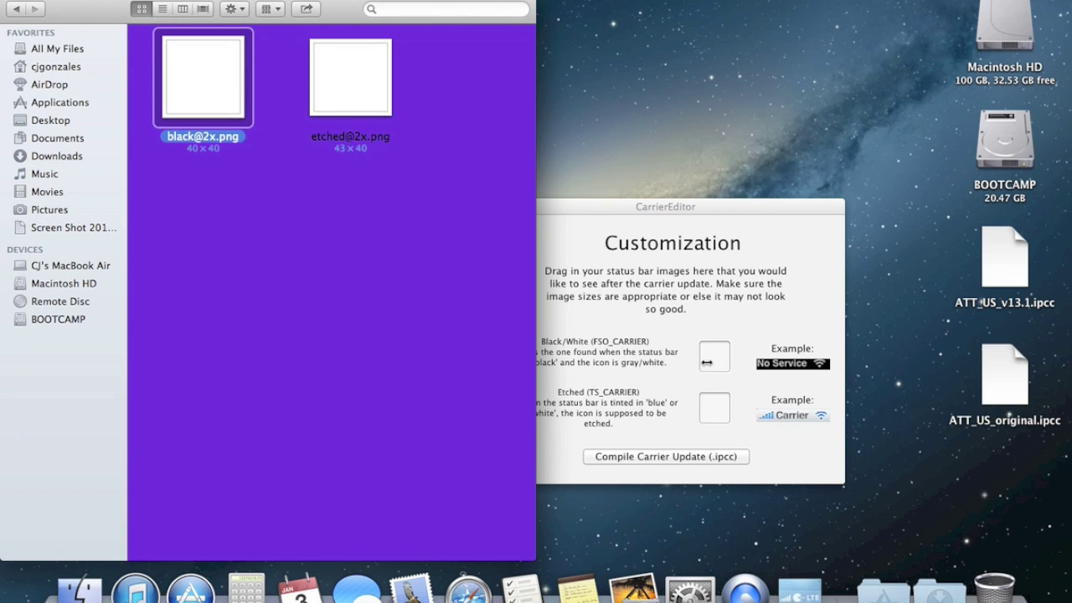
{"action": "mouse_move", "coordinate": [325, 81]}
{"action": "left_mouse_down"}
{"action": "mouse_move", "coordinate": [354, 84]}
{"action": "mouse_move", "coordinate": [509, 362]}
{"action": "mouse_move", "coordinate": [717, 411]}
{"action": "left_mouse_up"}
{"action": "mouse_move", "coordinate": [216, 67]}
{"action": "left_mouse_down"}
{"action": "mouse_move", "coordinate": [634, 192]}
{"action": "mouse_move", "coordinate": [716, 328]}
{"action": "mouse_move", "coordinate": [714, 356]}
{"action": "left_mouse_up"}
Compile ATT_US_v13.2.ipcc, select it on the desktop, and launch iTunes
{"action": "left_click", "coordinate": [660, 457]}
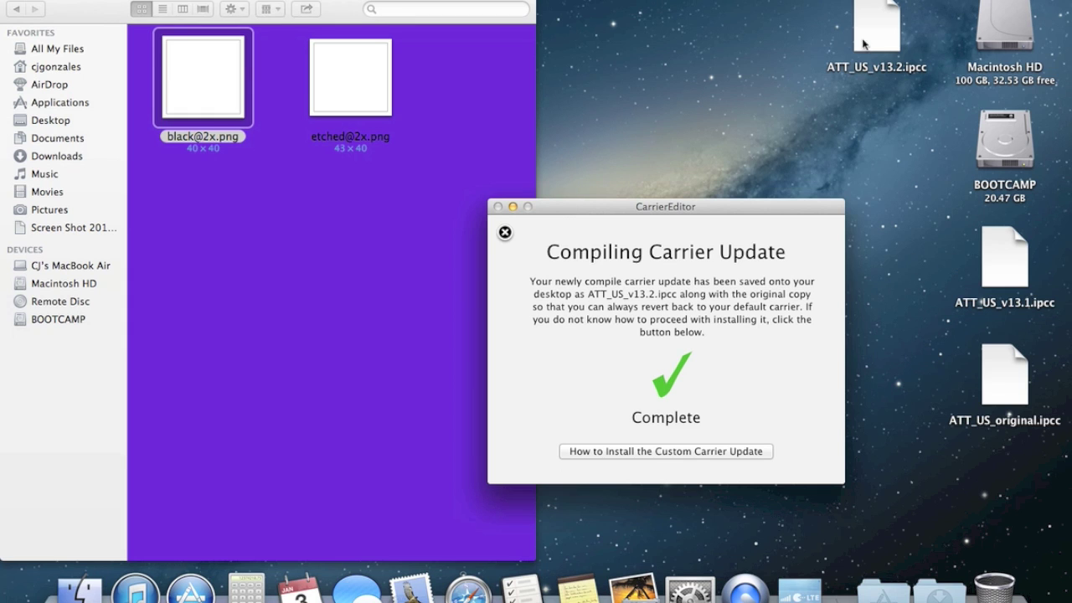
{"action": "left_click", "coordinate": [869, 51]}
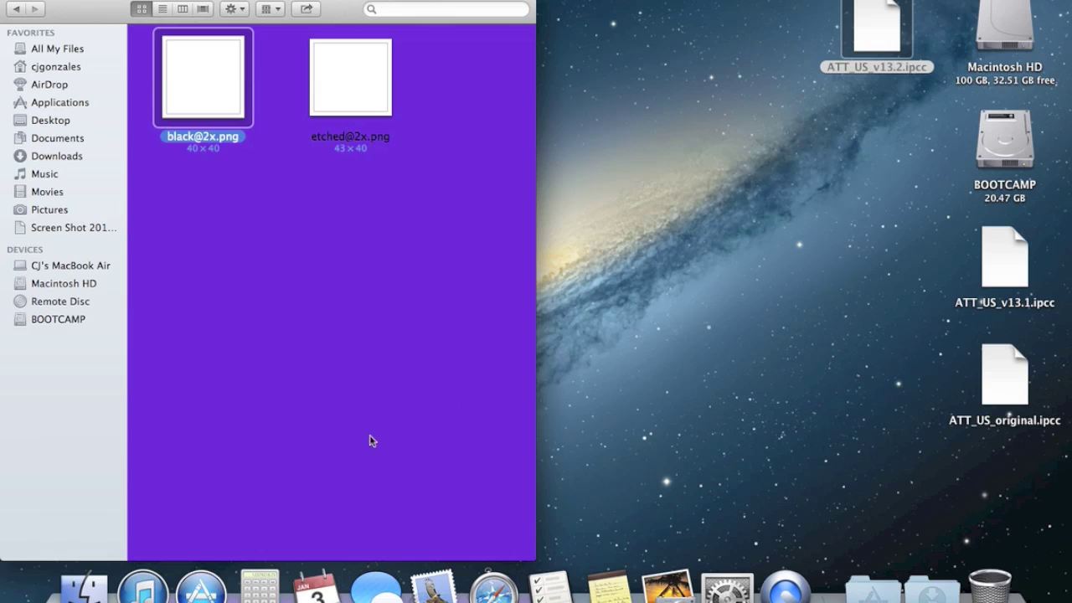
{"action": "left_click", "coordinate": [138, 578]}
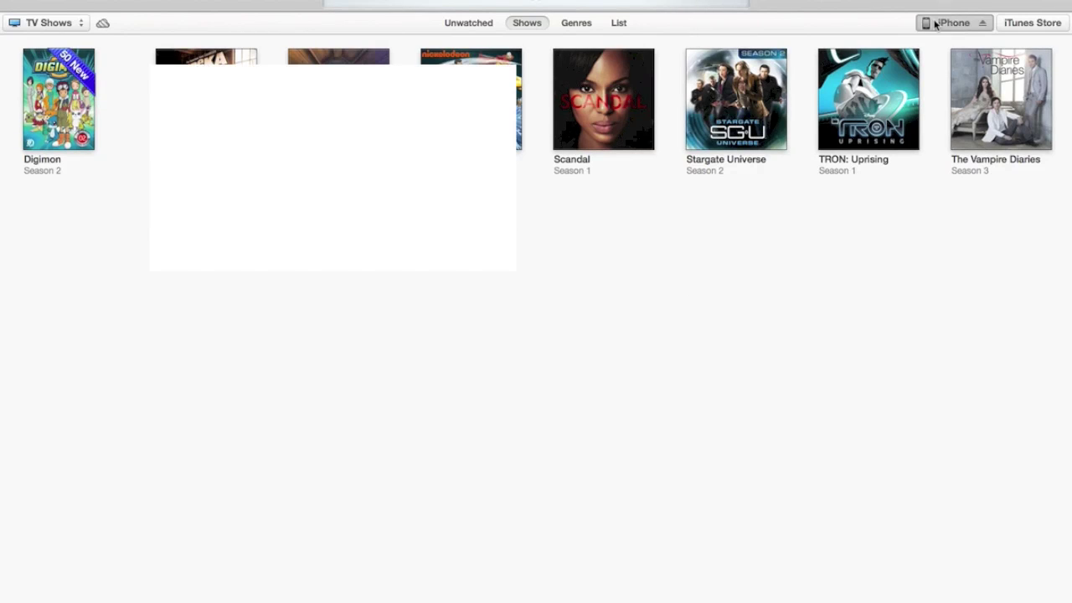
From the iPhone 5 Summary page, install the 70 KB .ipcc file from the Desktop
{"action": "left_click", "coordinate": [935, 25]}
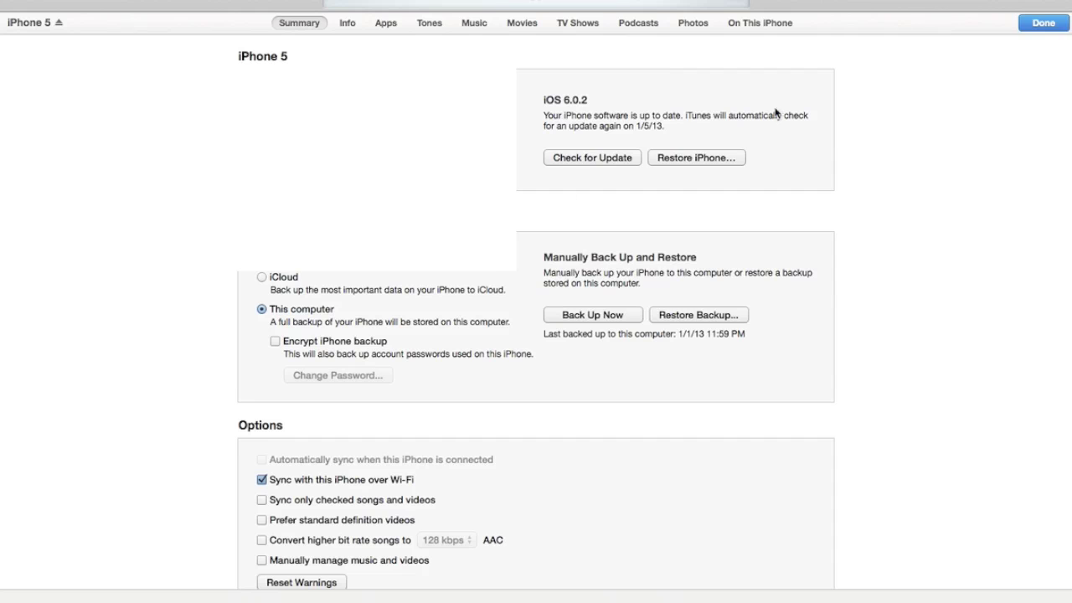
{"action": "left_click", "coordinate": [579, 159], "text": "alt"}
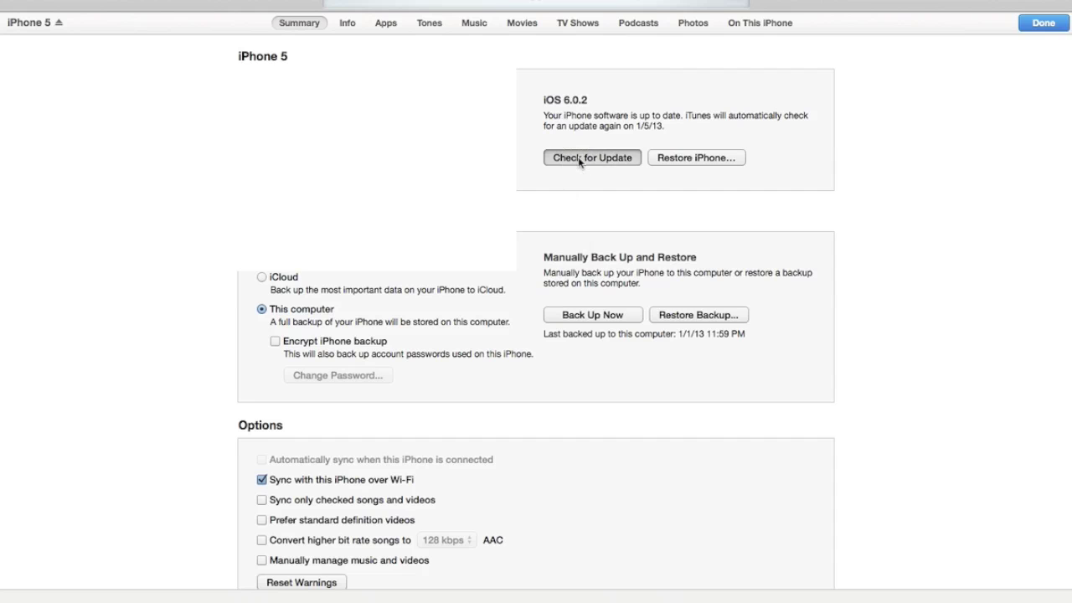
{"action": "left_click", "coordinate": [623, 126]}
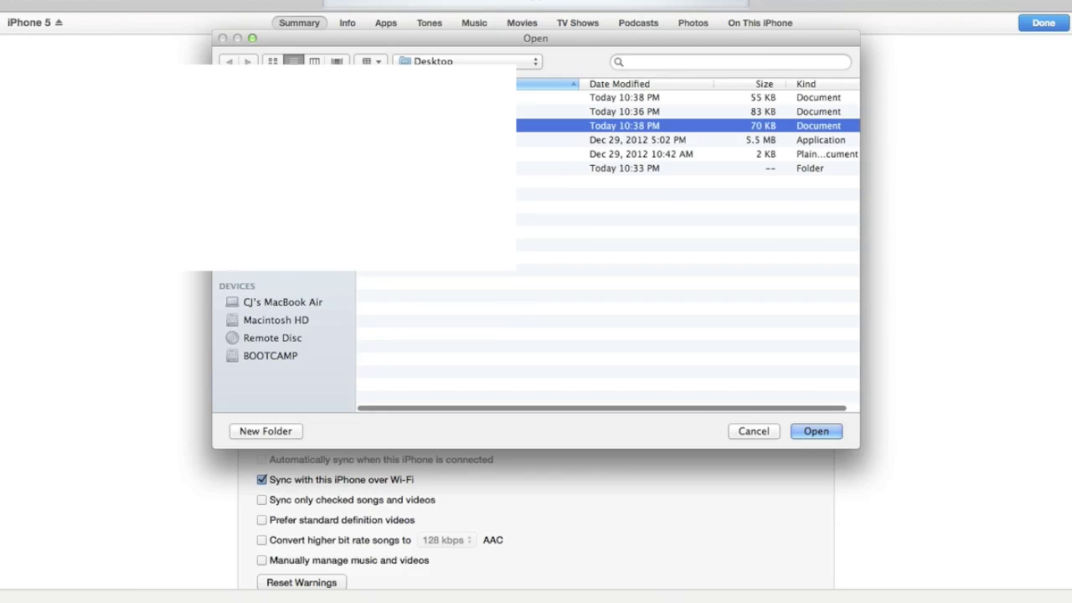
{"action": "key", "text": "Return"}
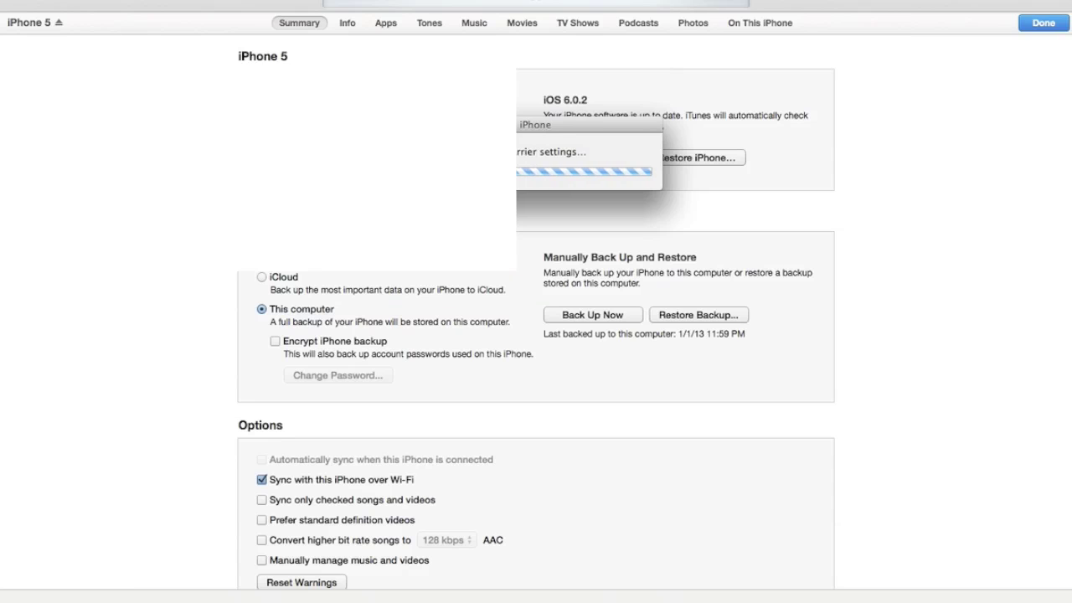